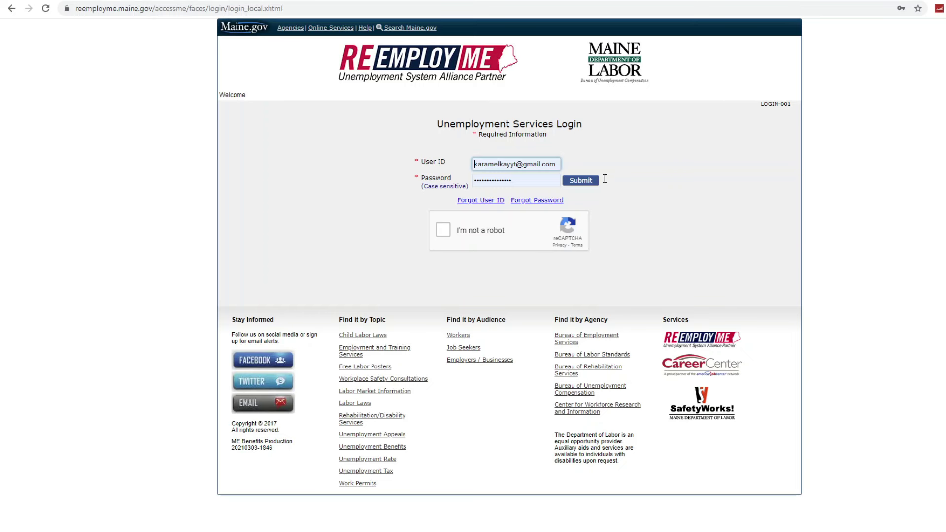
- Sign in past the reCAPTCHA and start a new claim via File Unemployment Claim
left_click(446, 235)
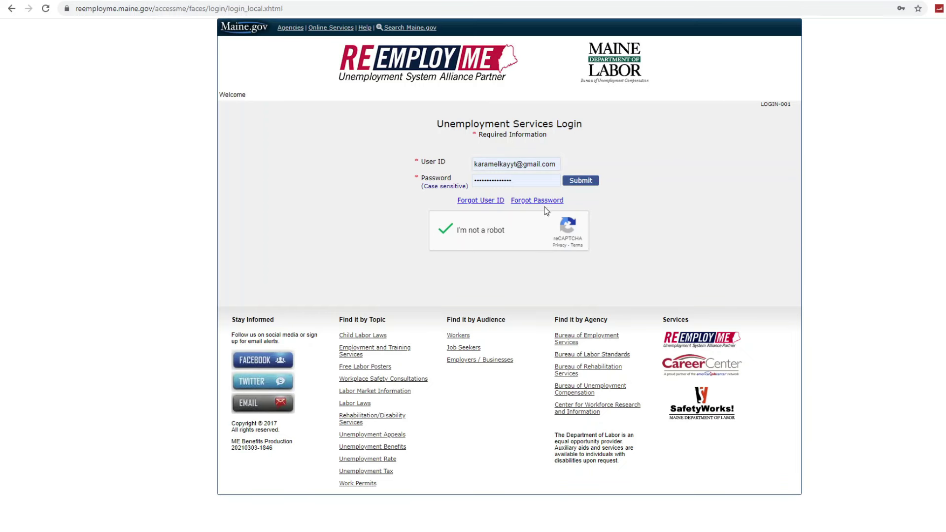
left_click(574, 182)
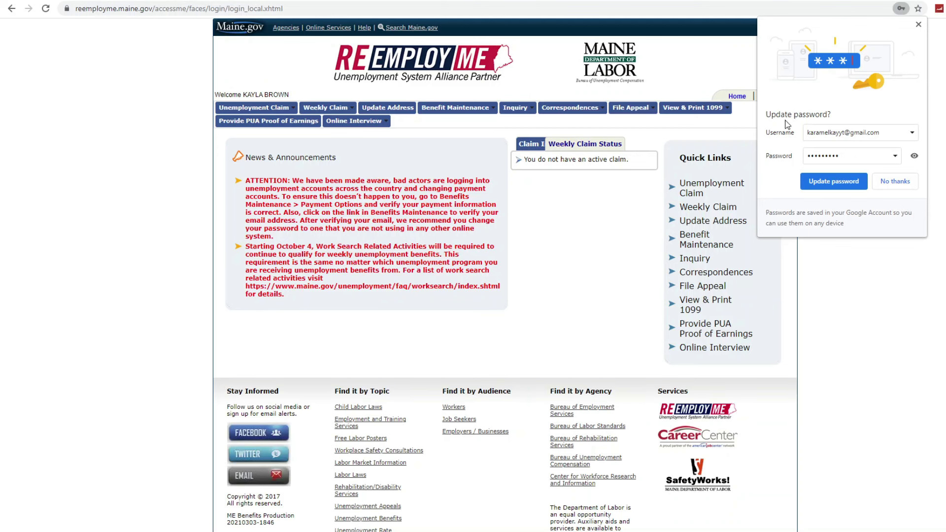
left_click(919, 24)
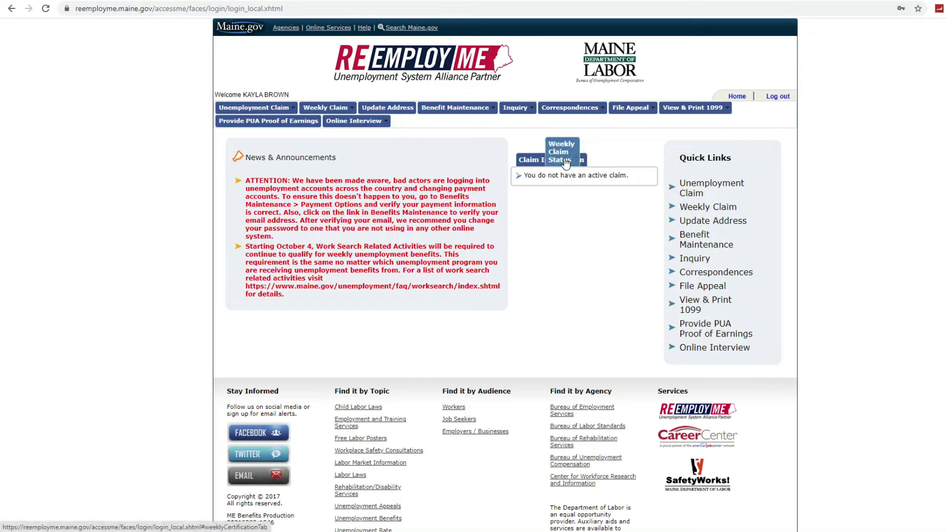
left_click(703, 195)
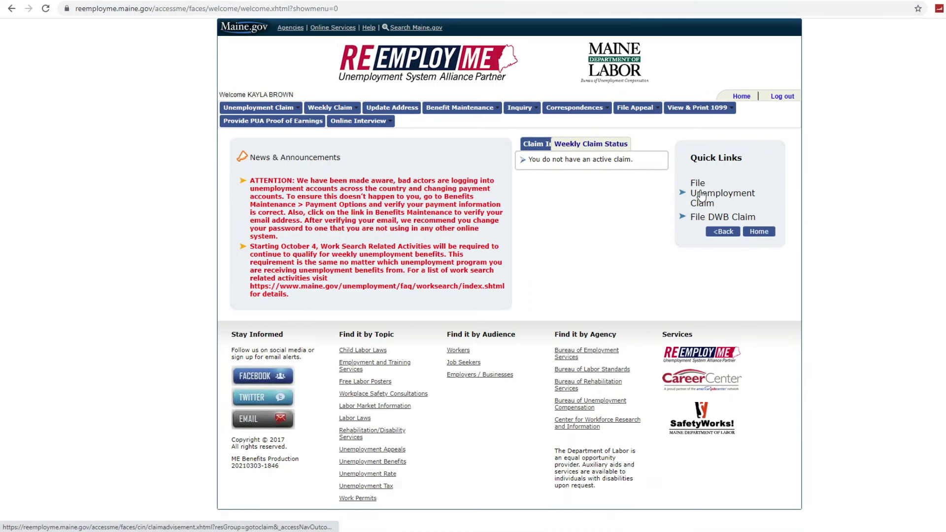
left_click(698, 189)
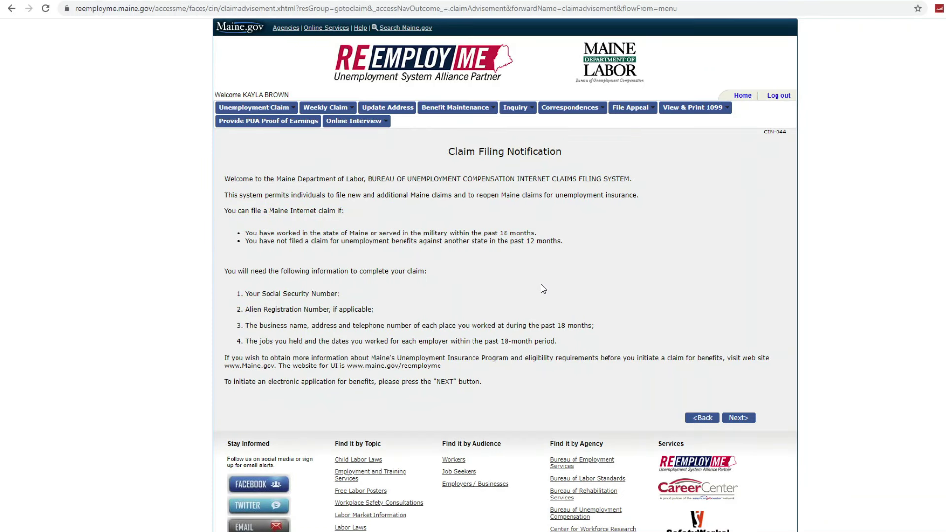
- Answer No to the disaster/pandemic question and continue to Personal Information
left_click(743, 418)
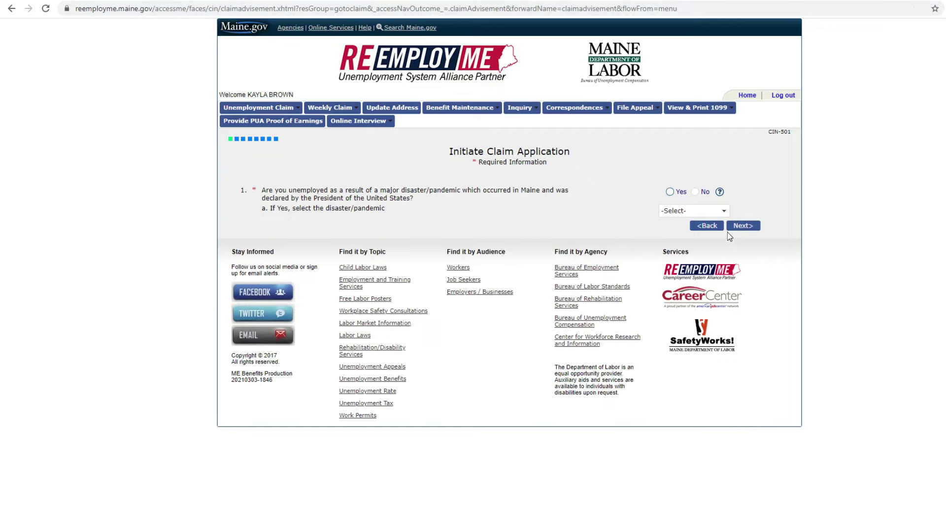
left_click(696, 192)
left_click(700, 216)
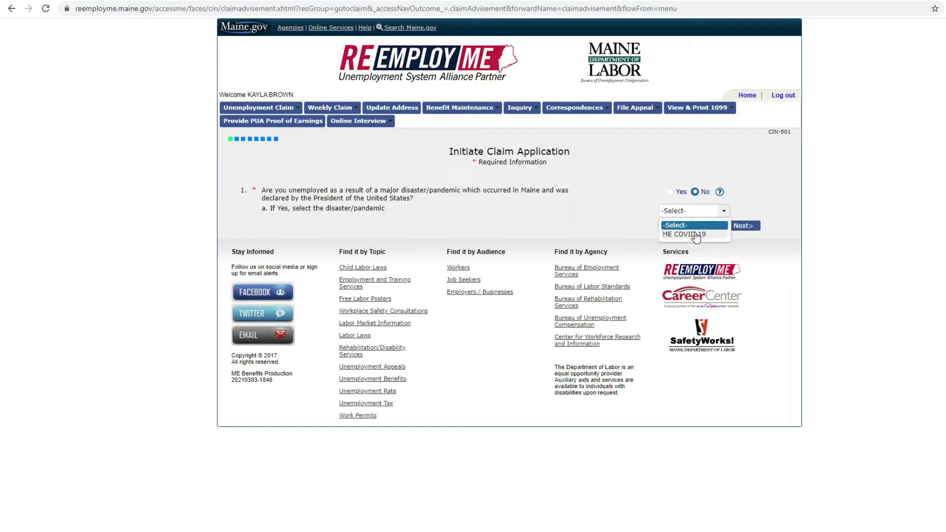
left_click(744, 225)
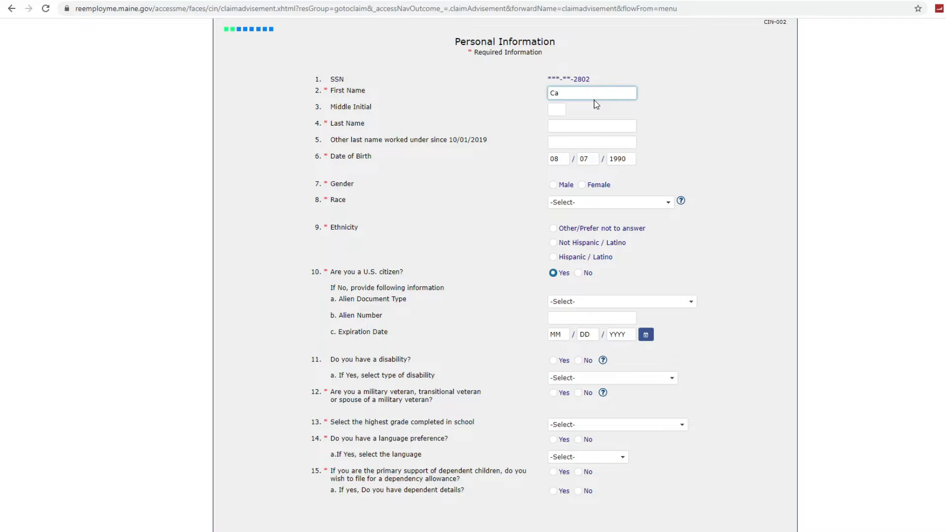
- Set gender Male, race Other/Prefer not to answer, and ethnicity Hispanic / Latino
key("Tab")
key("Tab")
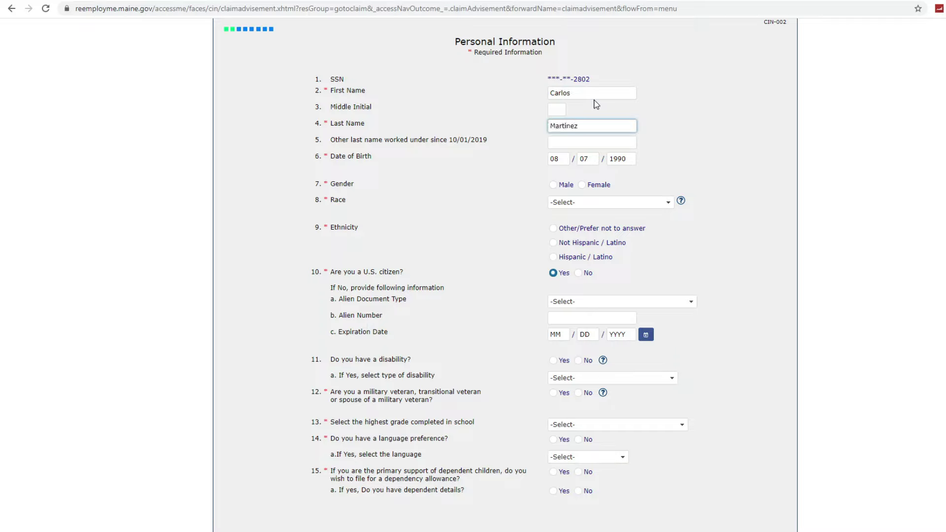
key("Tab")
key("Tab")
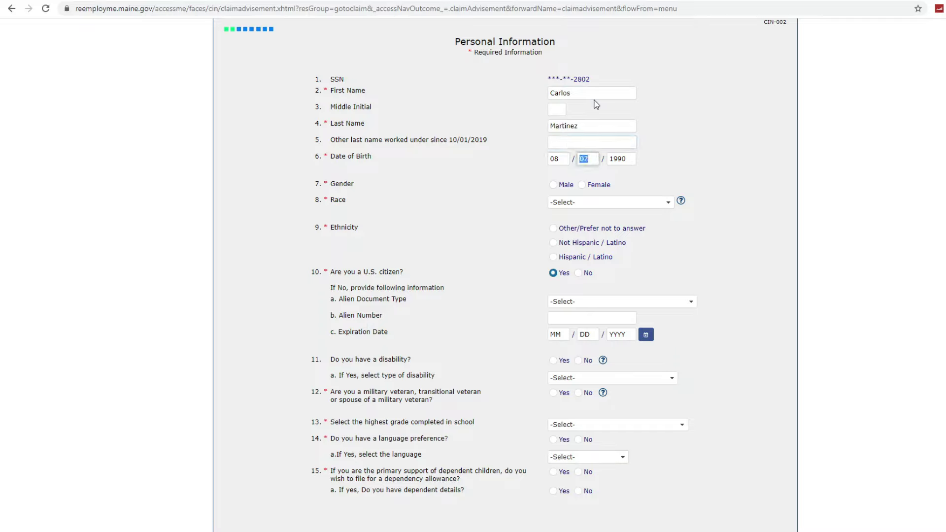
key("Tab")
left_click(553, 185)
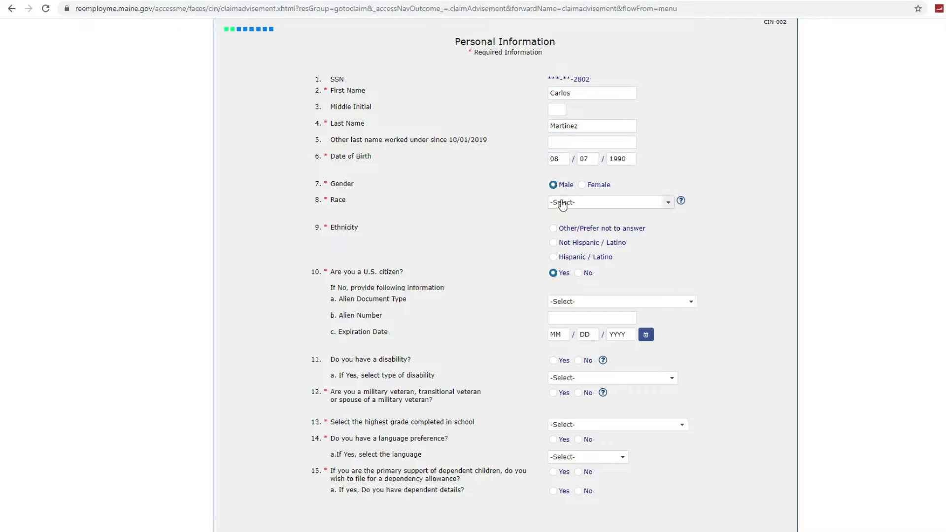
left_click(563, 204)
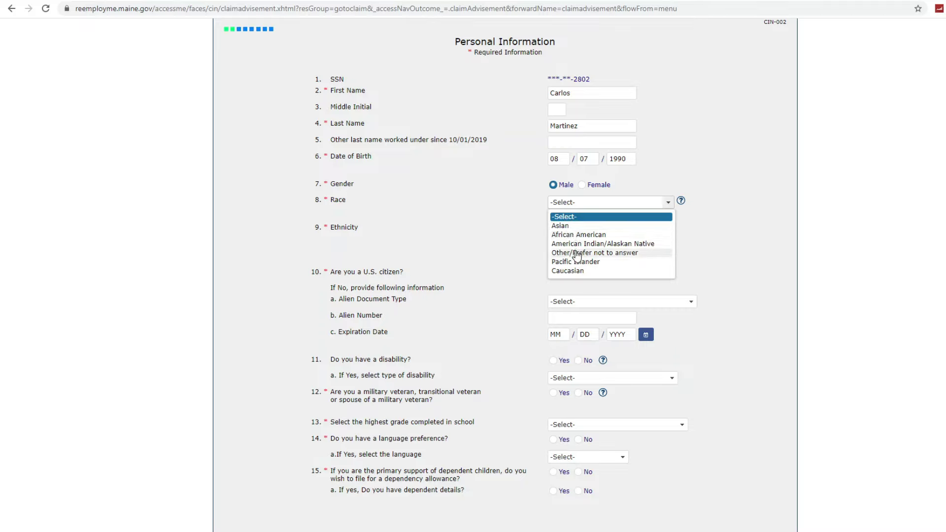
left_click(577, 253)
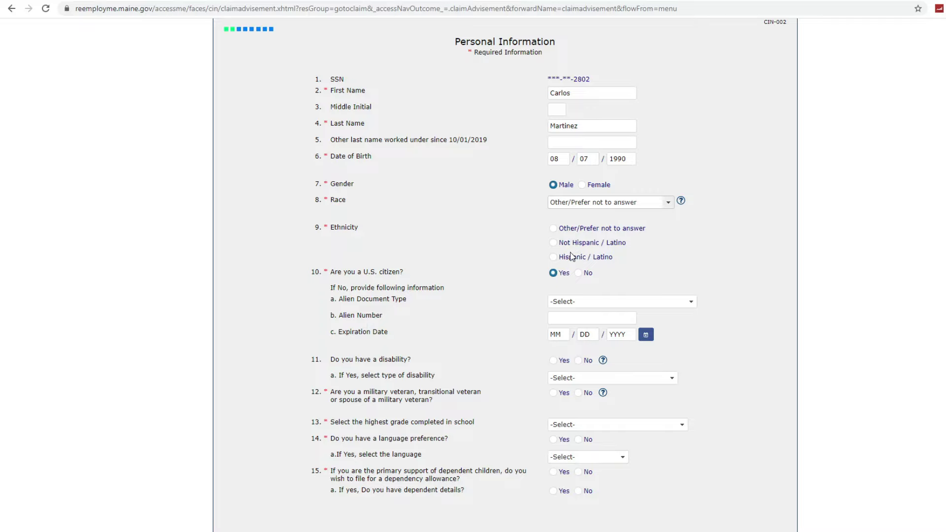
left_click(555, 258)
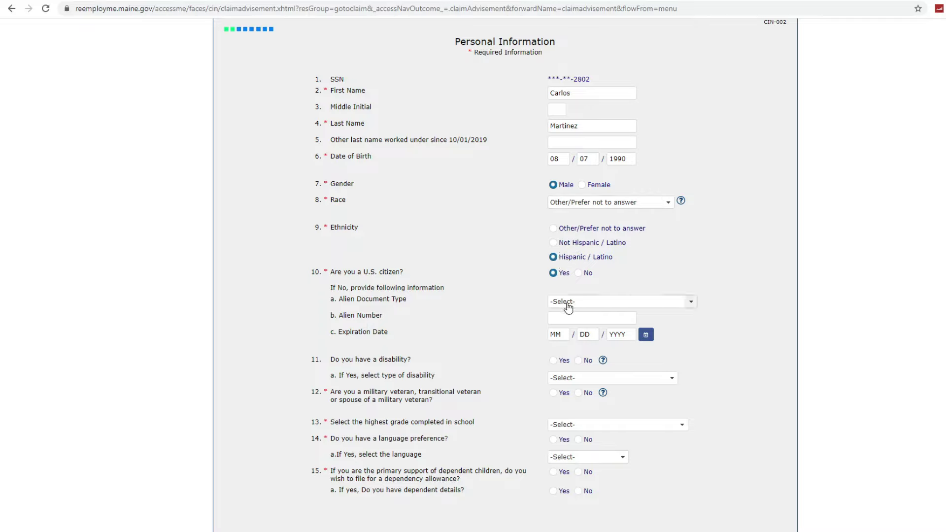
left_click(567, 301)
left_click(631, 278)
- Answer No for veteran, pick High School Grad with a Diploma, no language preference, no dependency allowance
scroll(597, 314, "down", 1)
scroll(599, 317, "down", 1)
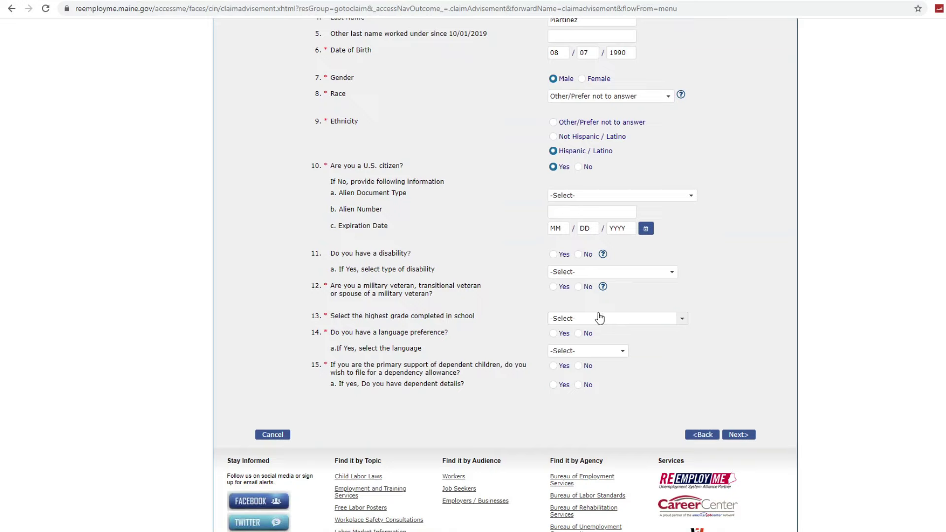
left_click(578, 286)
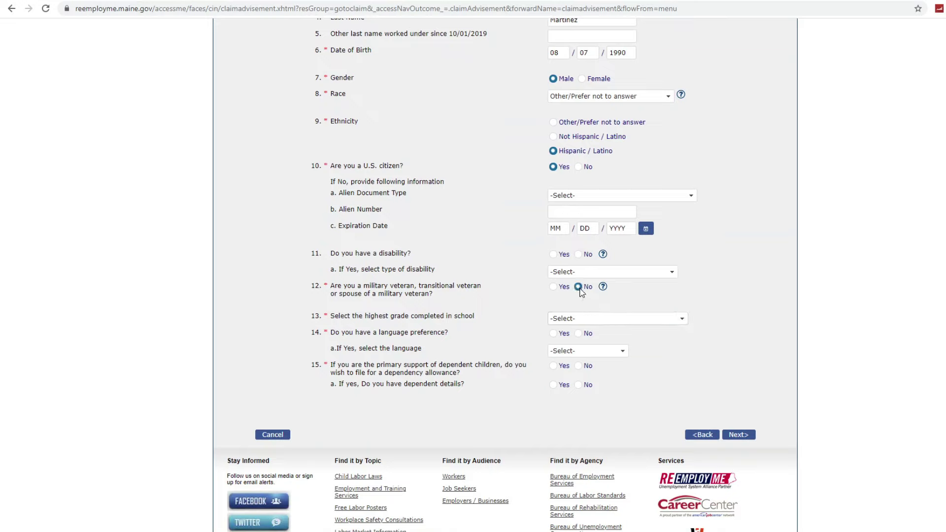
left_click(588, 319)
scroll(597, 371, "down", 2)
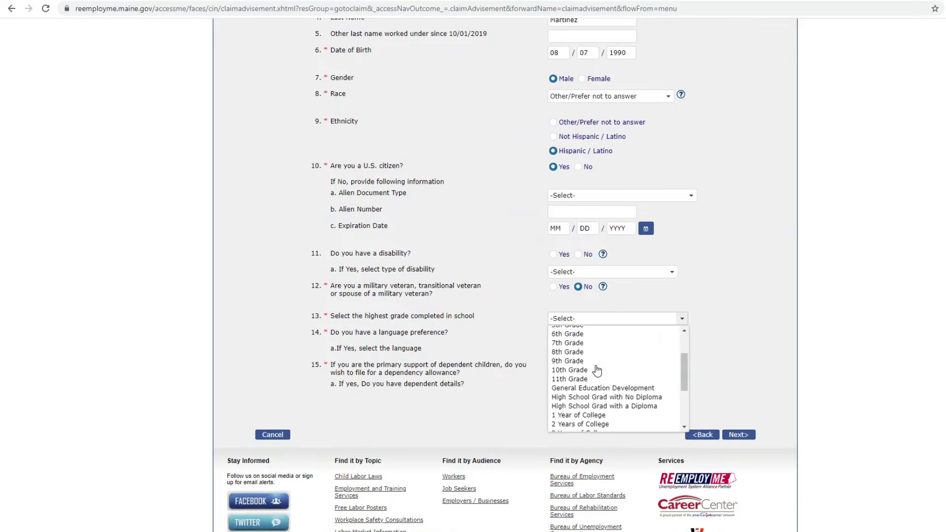
left_click(599, 406)
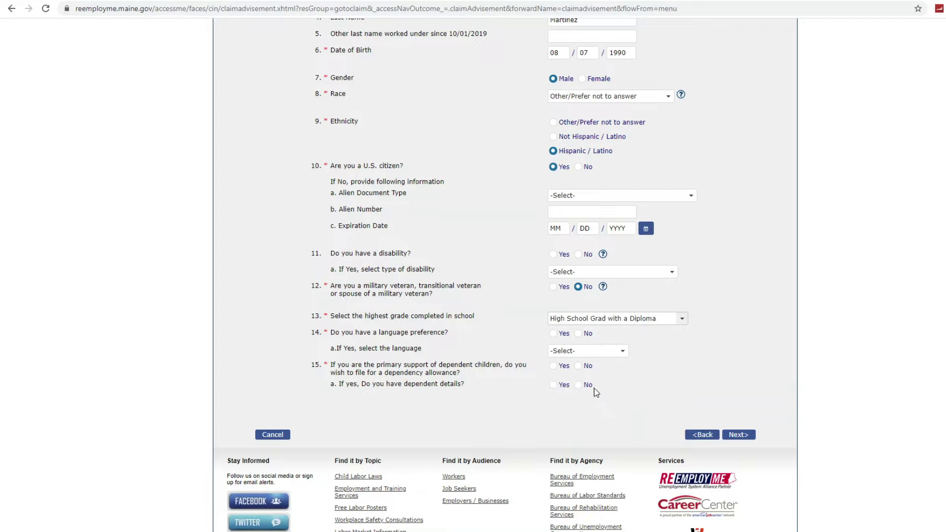
left_click(583, 335)
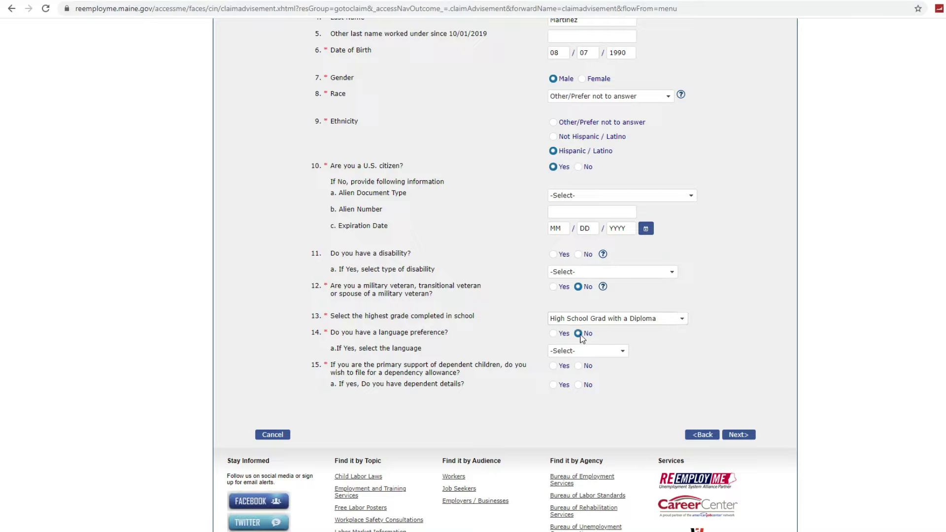
left_click(578, 366)
scroll(579, 388, "down", 1)
- Pass the dependents instructions, answer No to being married and No to adding a dependent
left_click(739, 383)
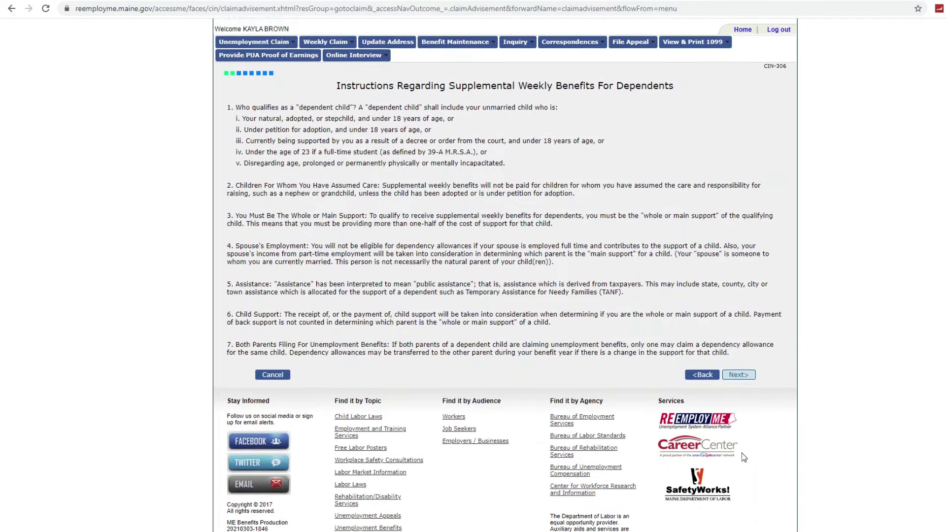
scroll(743, 457, "up", 2)
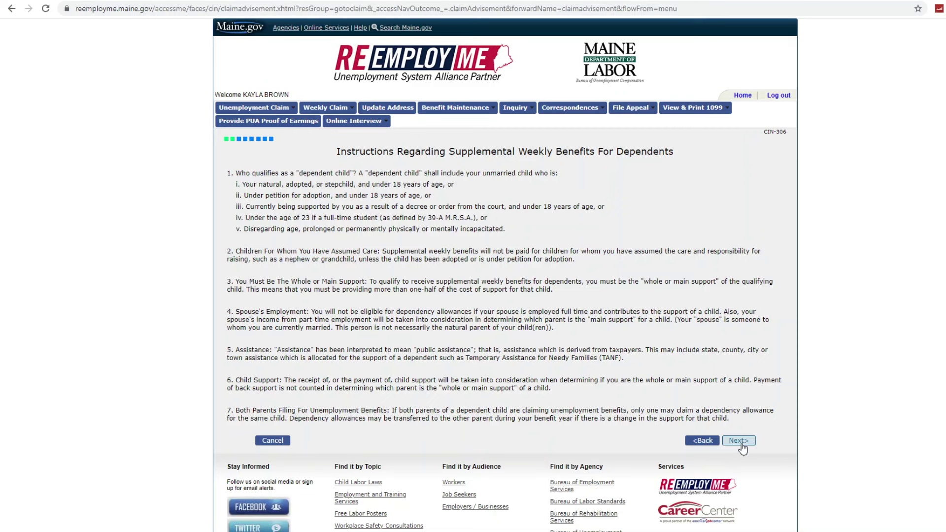
left_click(741, 444)
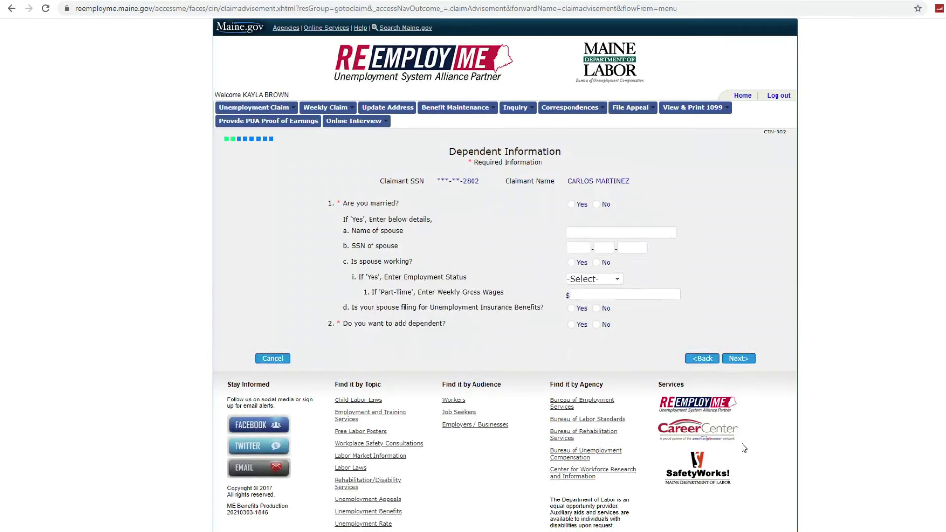
scroll(745, 448, "down", 1)
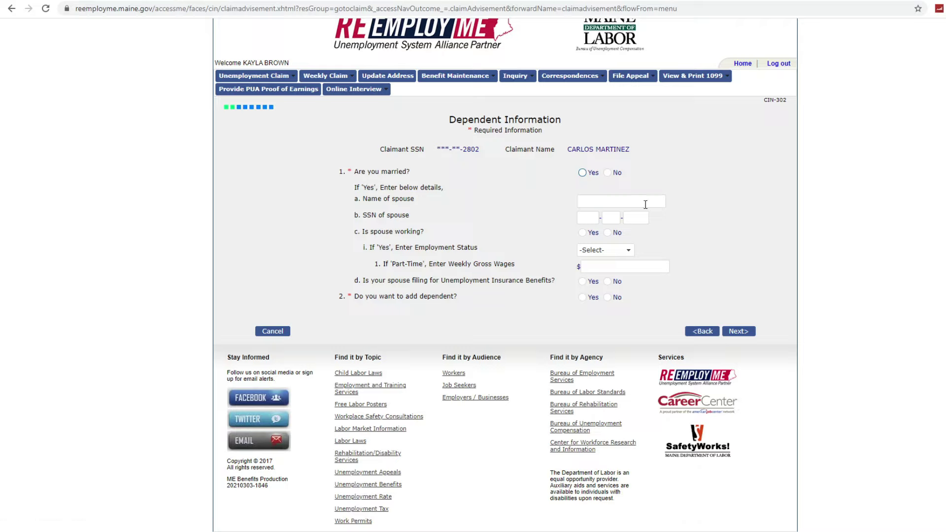
left_click(607, 172)
left_click(615, 303)
left_click(737, 334)
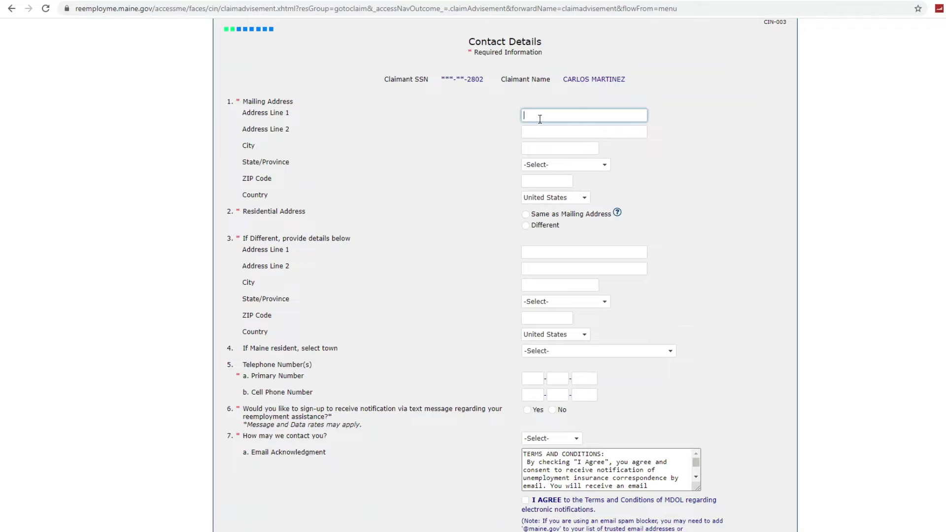
- Enter the mailing street address in Portland, Maine 04101, with residential address the same
key("Tab")
key("Tab")
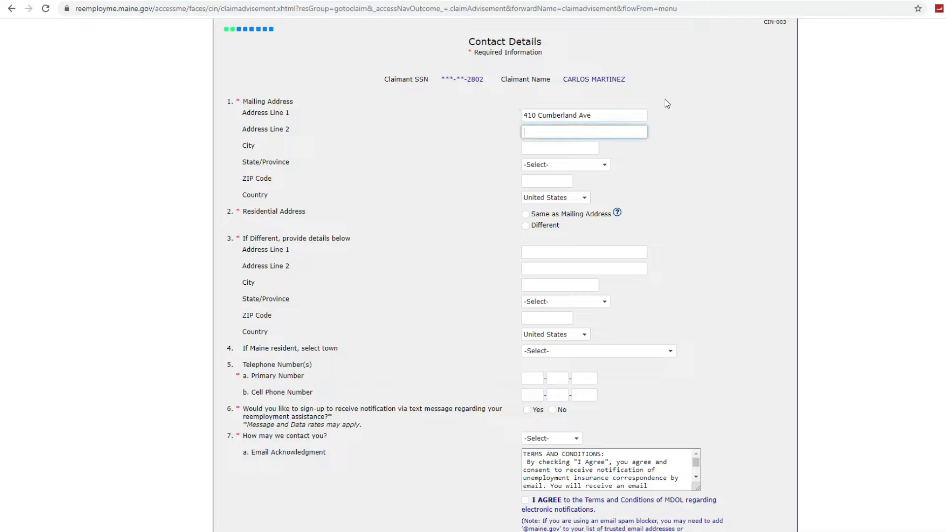
type("P")
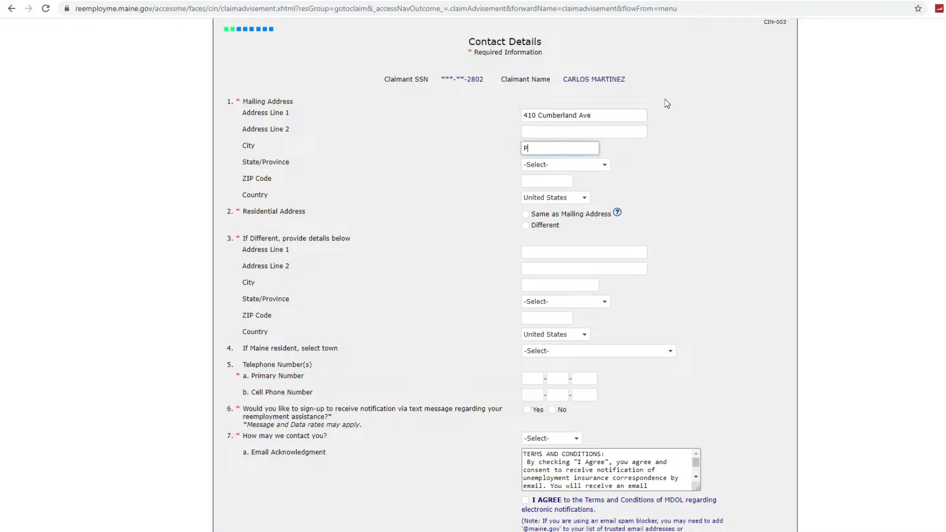
type("ortland")
key("Tab")
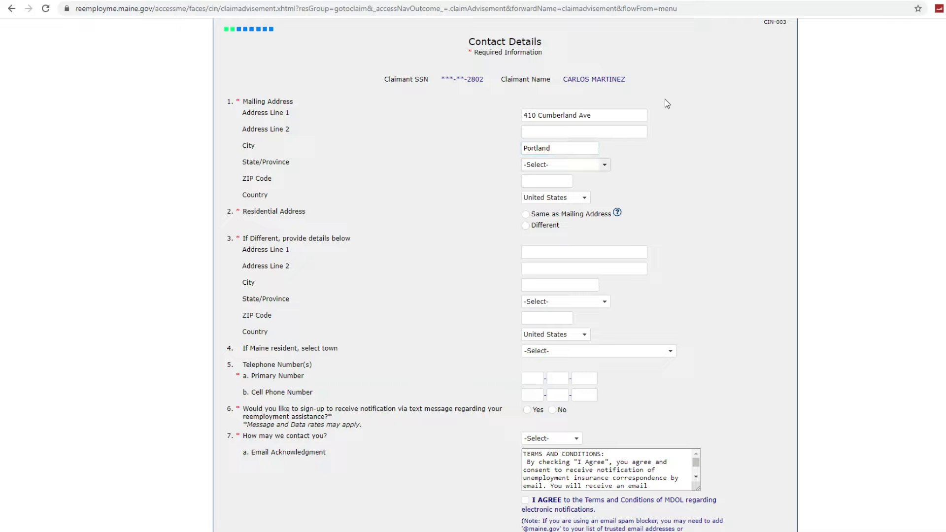
left_click(605, 165)
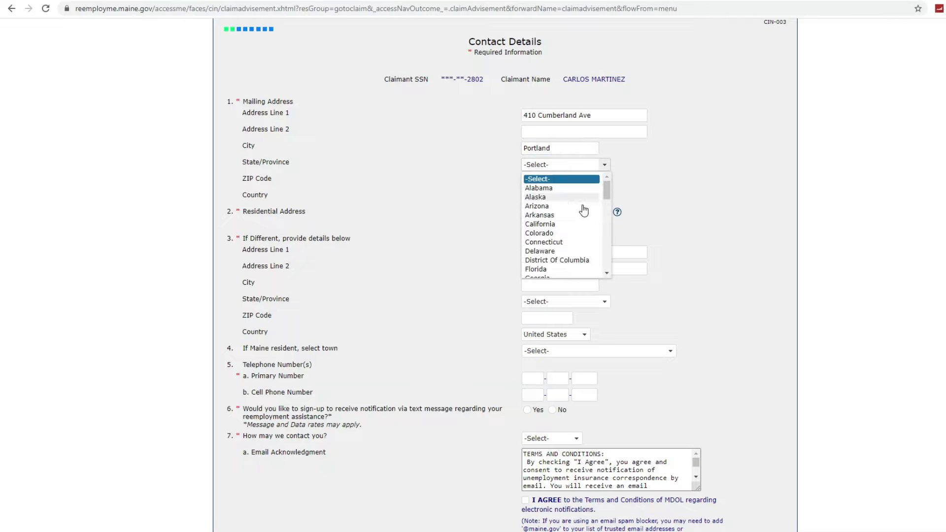
scroll(577, 242, "down", 4)
left_click(556, 265)
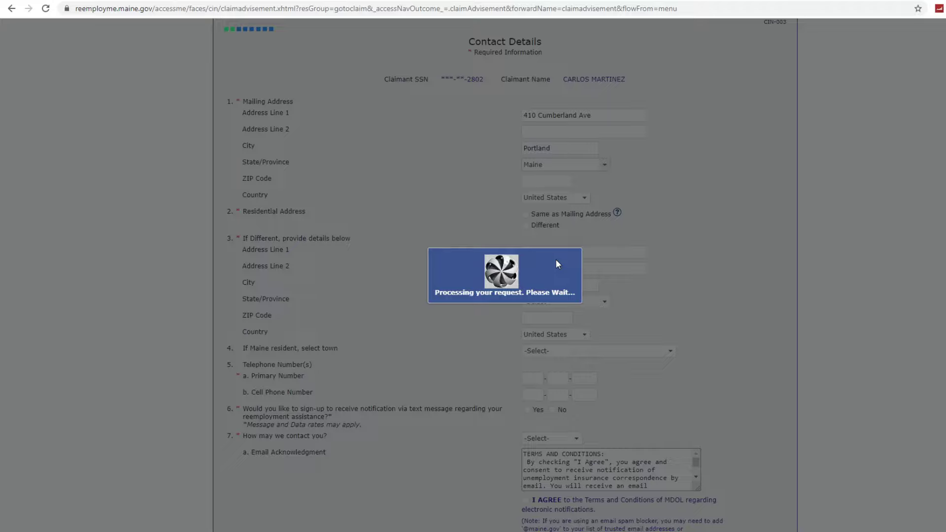
left_click(544, 182)
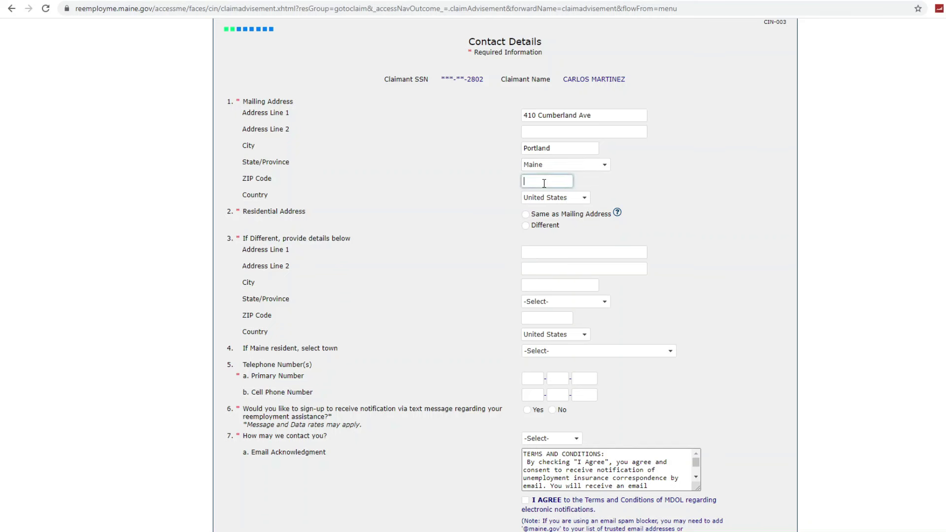
type("04101")
left_click(526, 215)
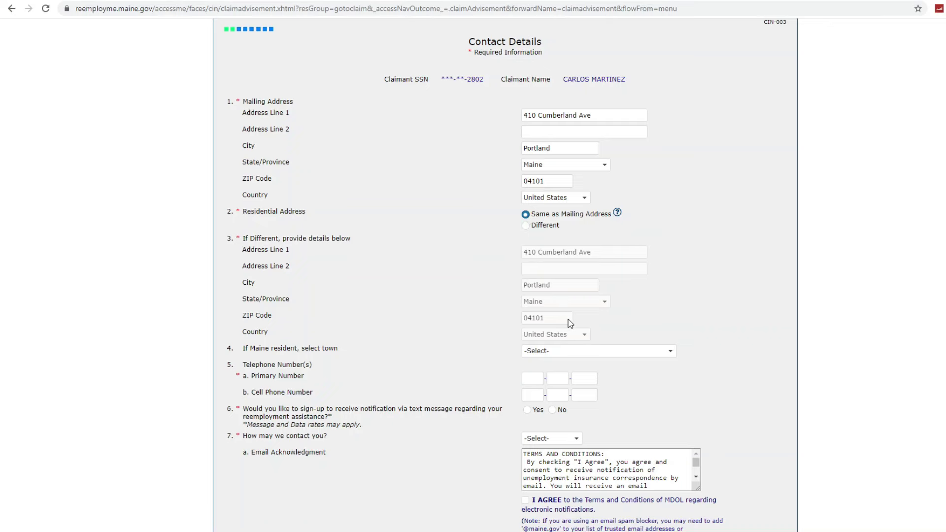
scroll(570, 323, "down", 1)
- Enter the primary phone number, decline text alerts, choose email contact, accept terms, and submit
left_click(537, 327)
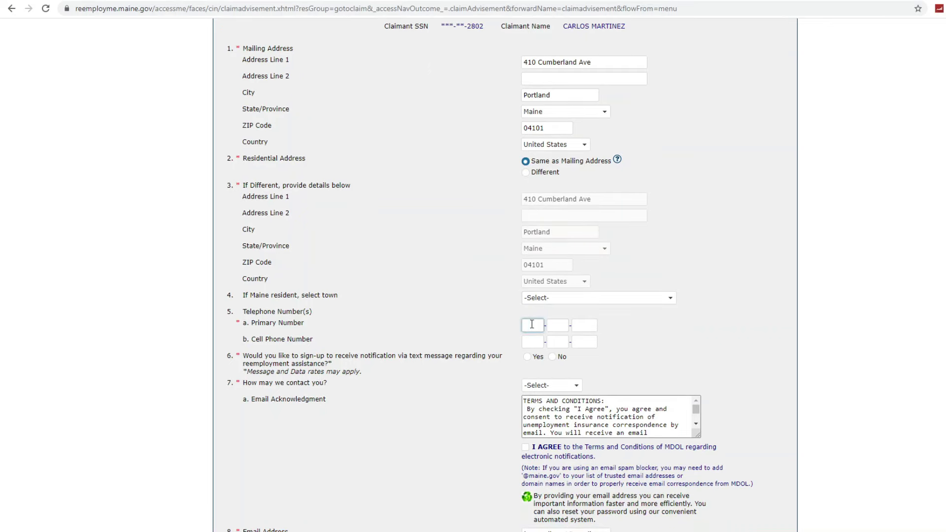
type("222-333-4444")
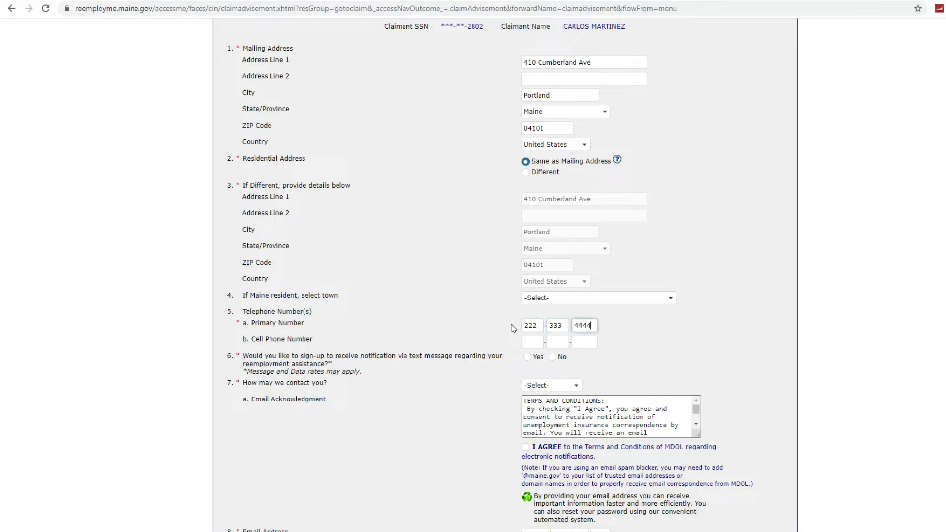
left_click(552, 357)
left_click(556, 385)
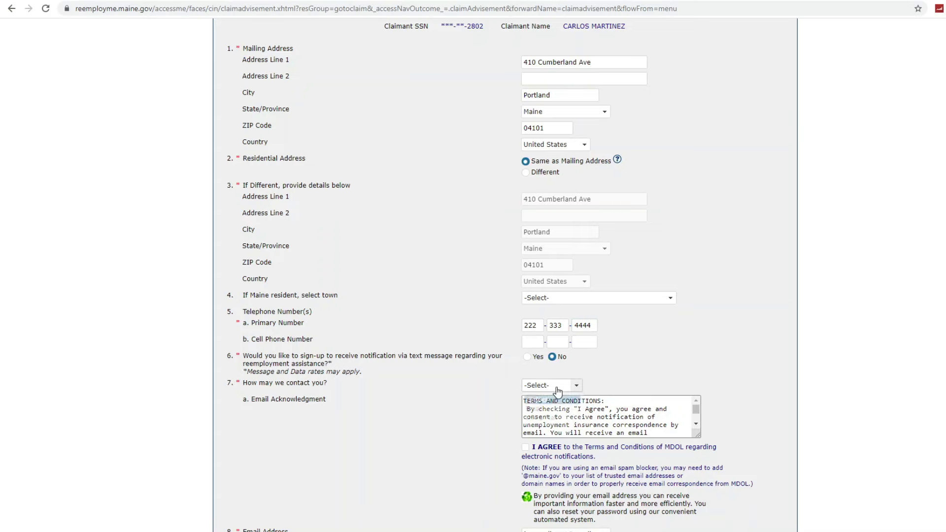
left_click(571, 404)
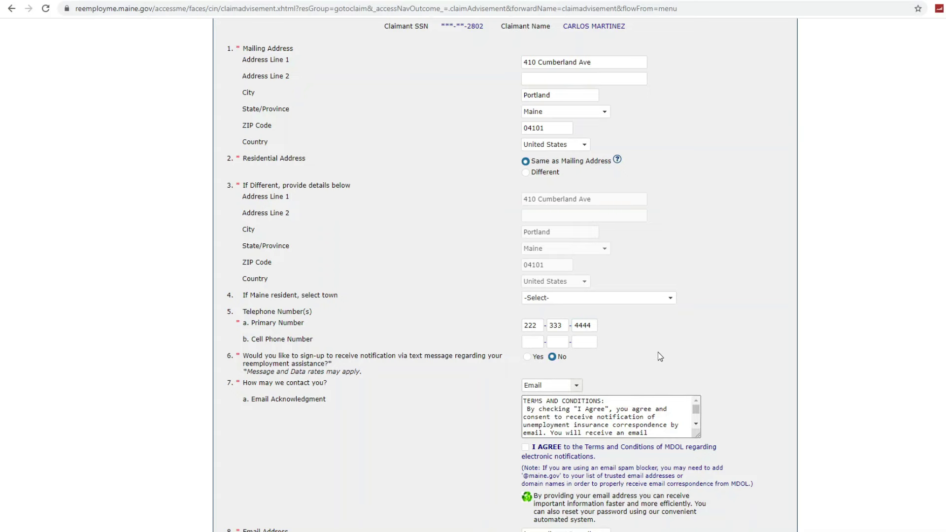
scroll(659, 353, "down", 2)
left_click(526, 341)
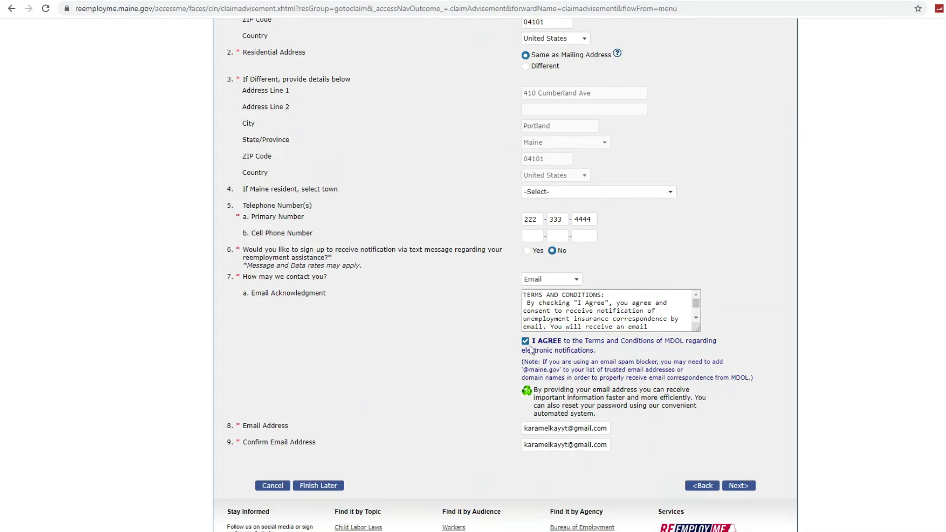
left_click(742, 486)
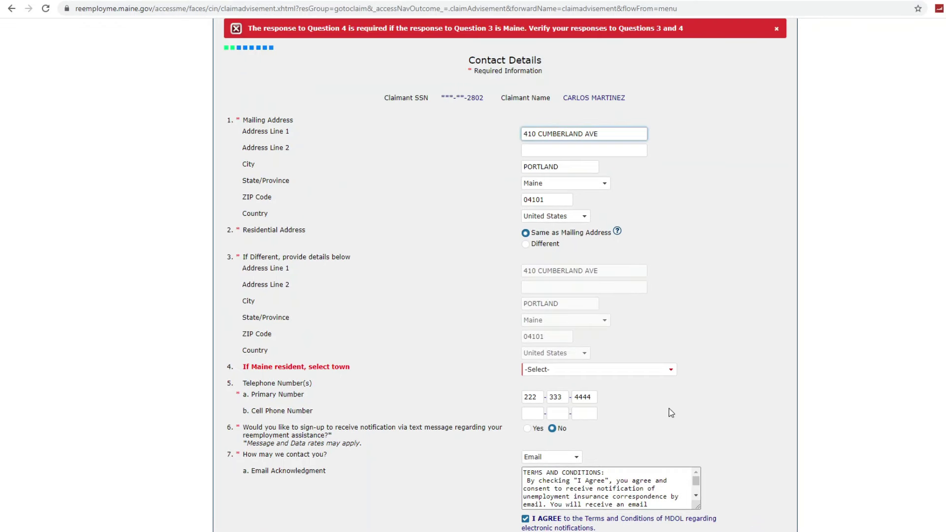
- Select Portland-04101 as the Maine town and resubmit the contact details
left_click(632, 374)
left_click(633, 374)
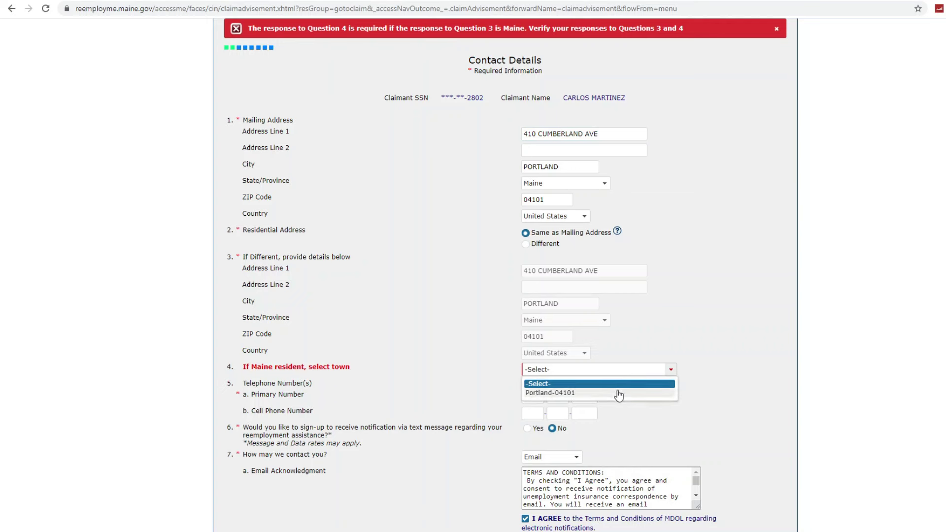
left_click(617, 392)
scroll(714, 439, "down", 5)
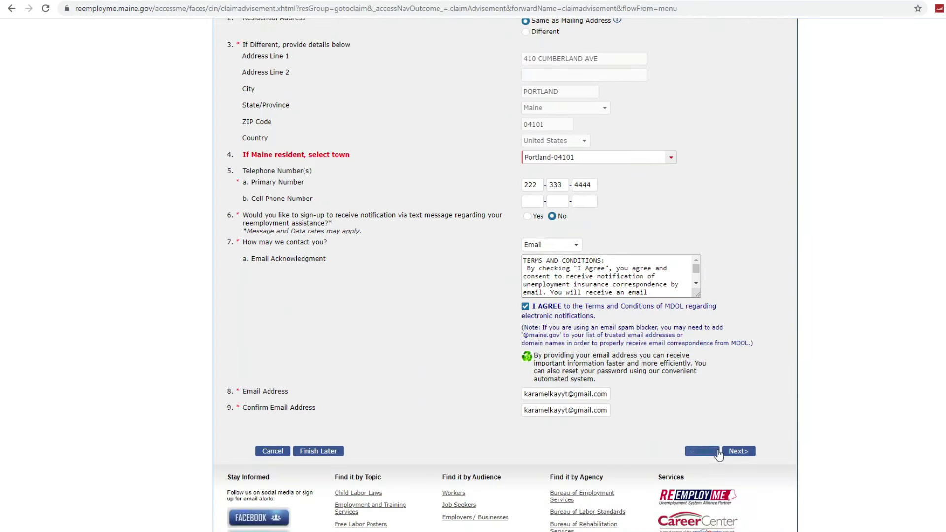
left_click(736, 451)
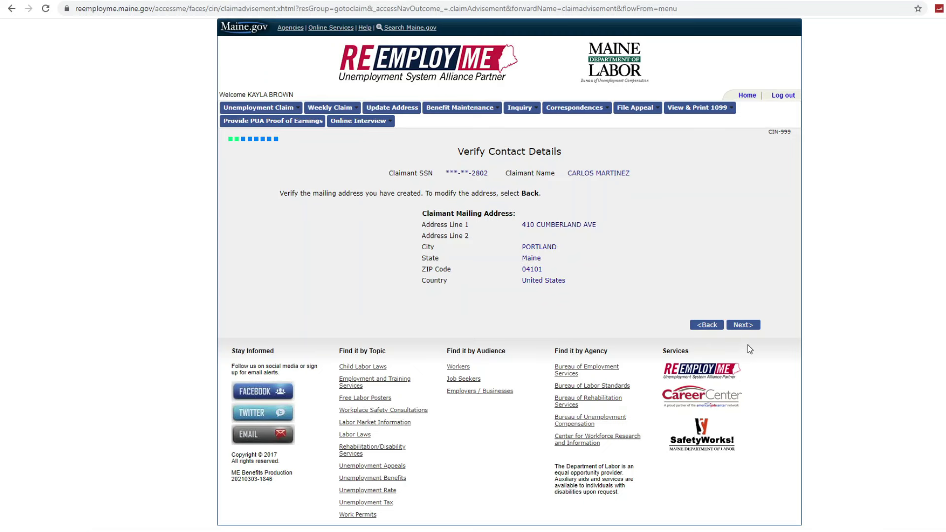
- Confirm the mailing address and set the filing location to Public Facility
left_click(749, 328)
scroll(733, 339, "down", 2)
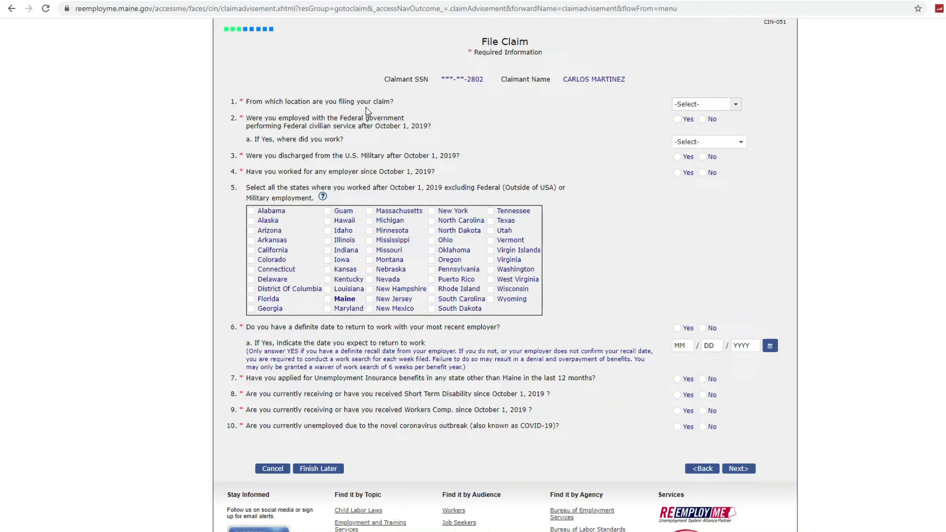
left_click(686, 104)
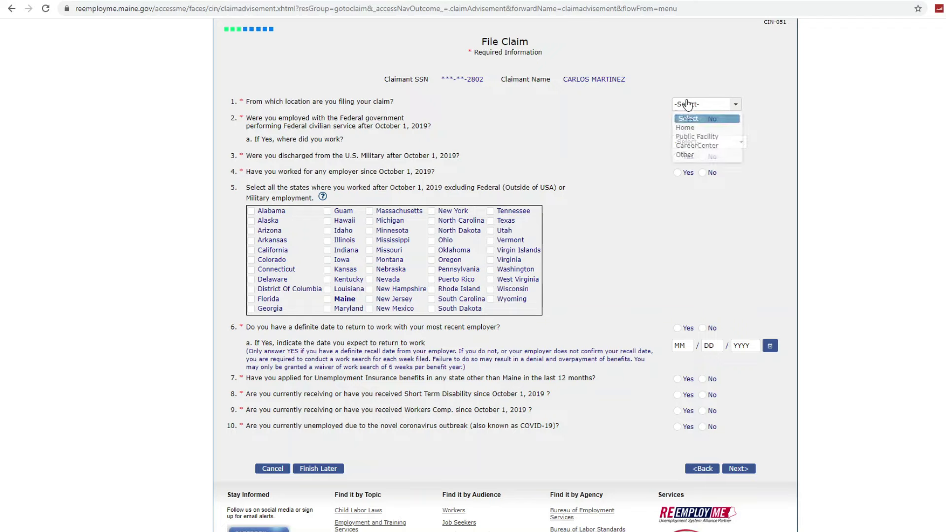
left_click(686, 128)
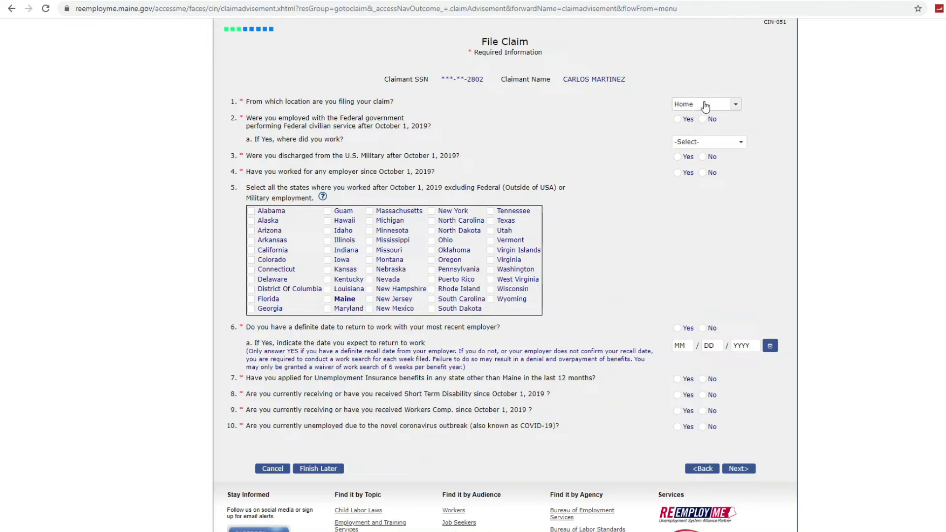
left_click(705, 106)
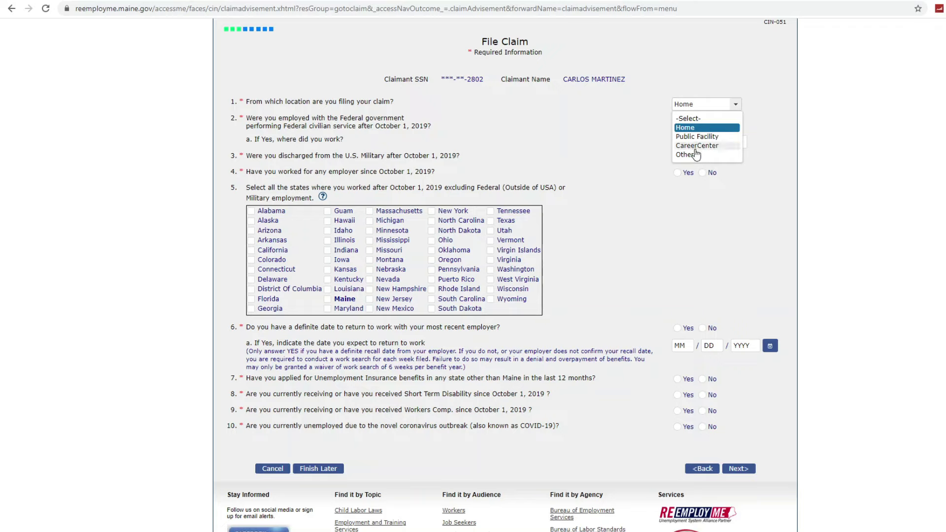
left_click(689, 118)
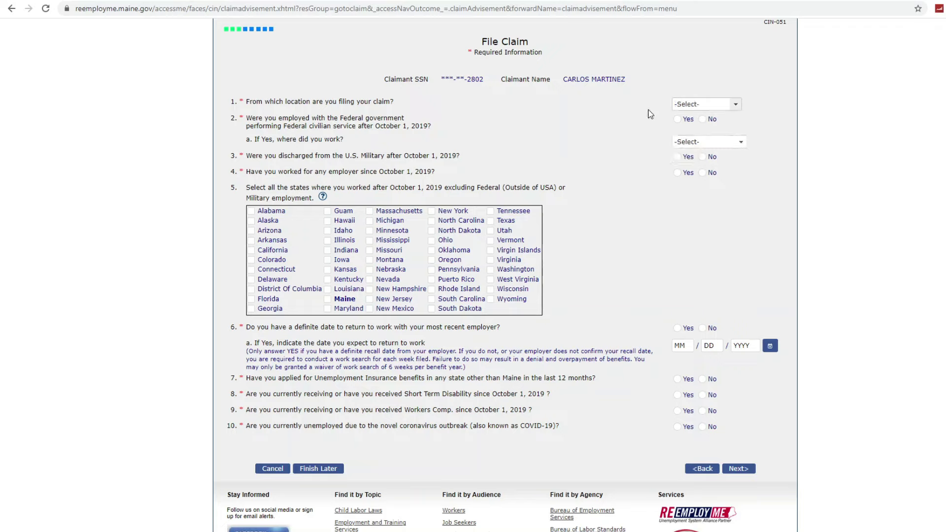
left_click(685, 105)
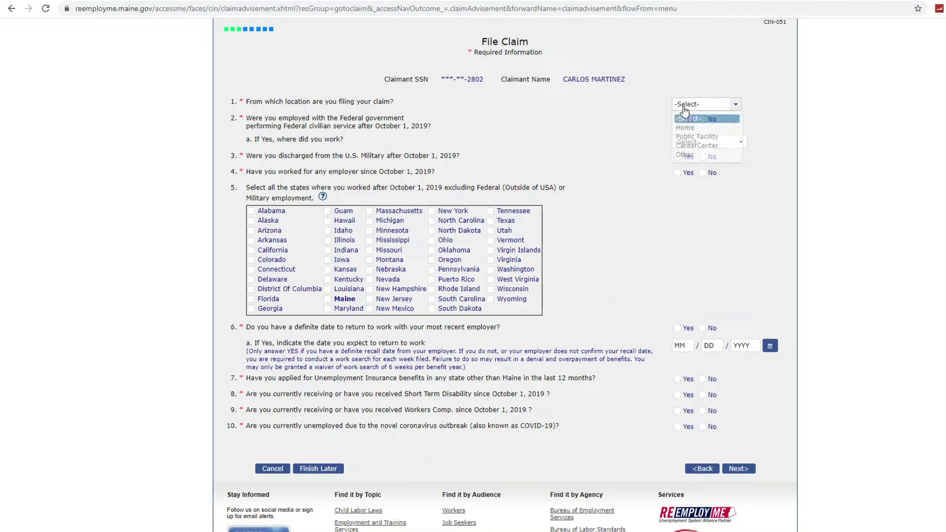
left_click(696, 137)
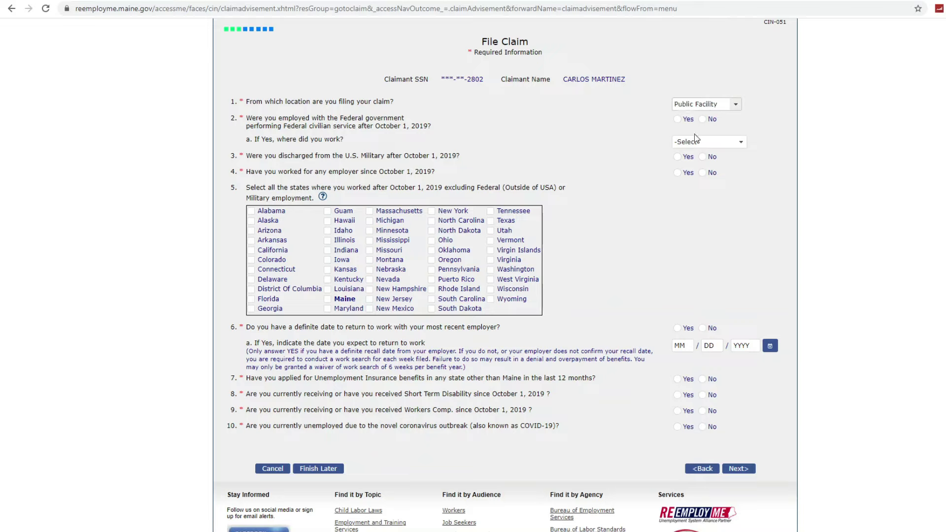
- Answer No to the File Claim questions, mark Maine as a work state, and submit
left_click(706, 119)
left_click(709, 143)
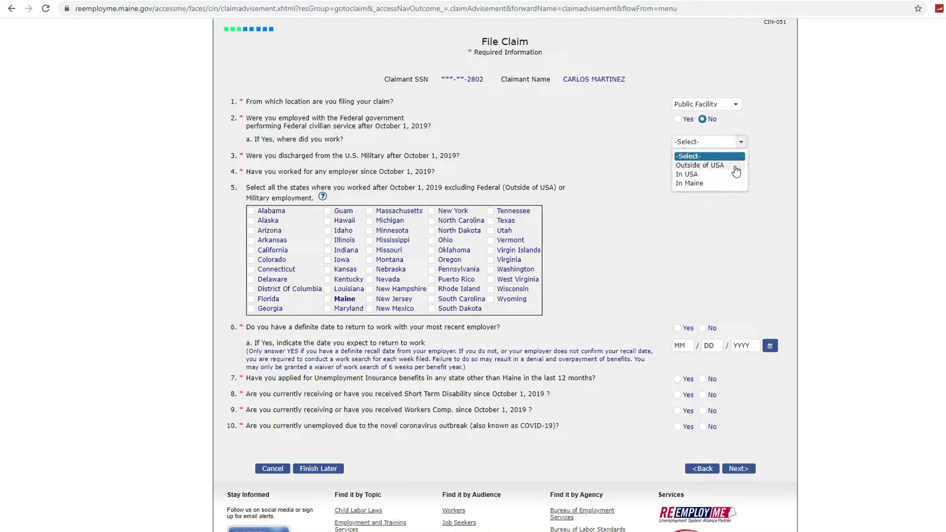
key("Escape")
left_click(708, 158)
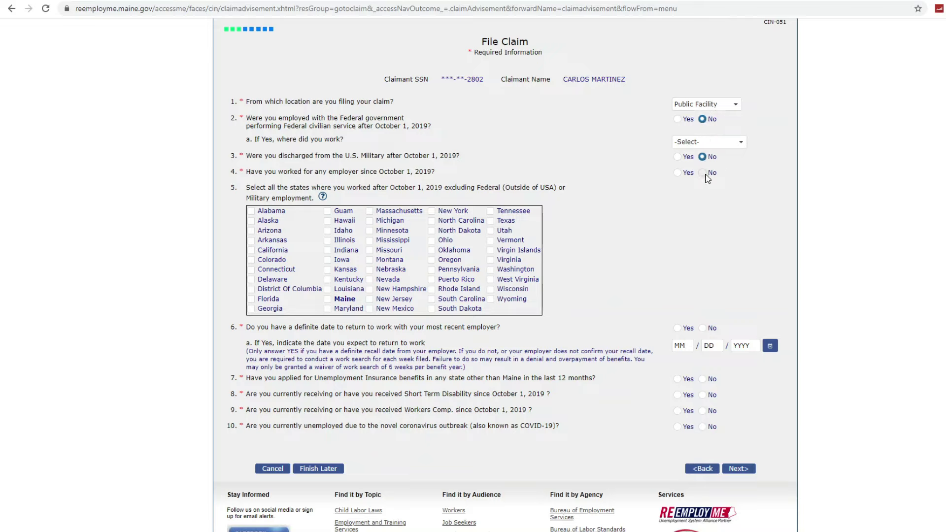
left_click(703, 173)
left_click(328, 299)
left_click(703, 329)
scroll(705, 379, "down", 1)
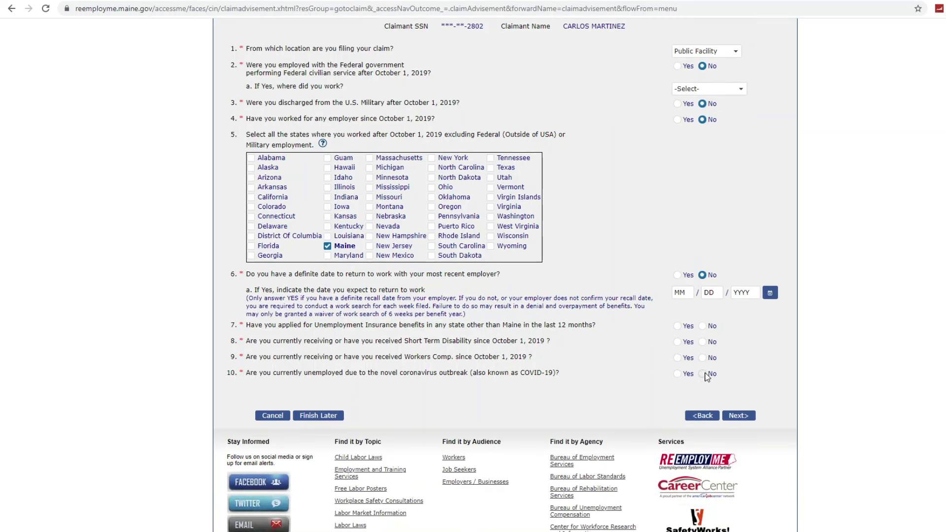
left_click(703, 327)
left_click(703, 343)
left_click(703, 359)
left_click(703, 374)
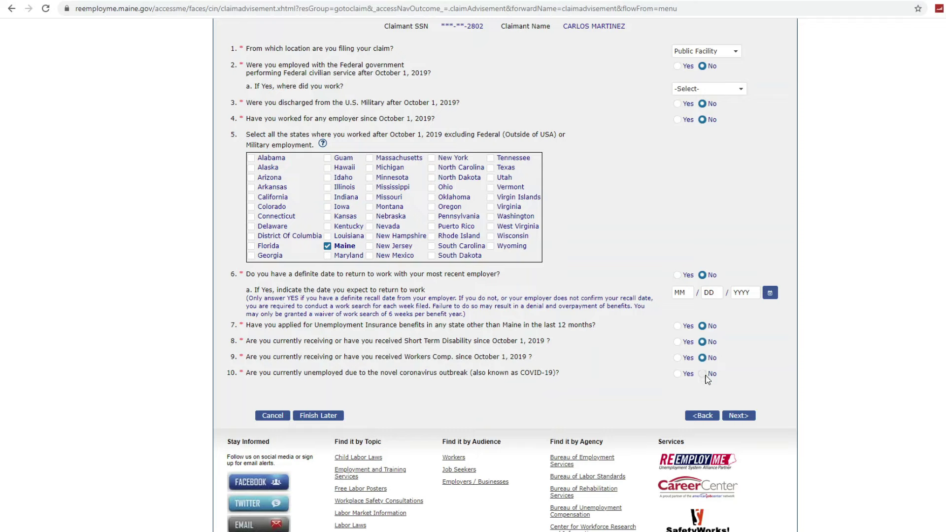
left_click(733, 417)
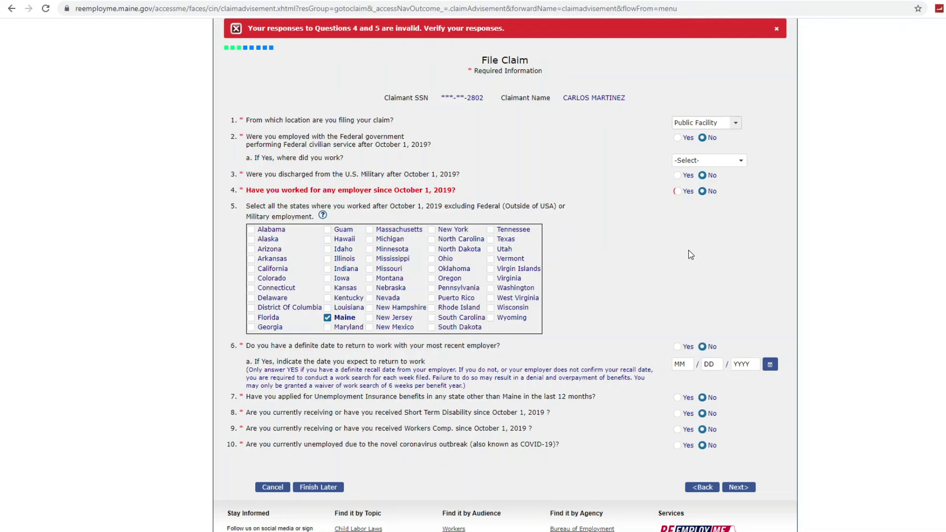
- Change question 4 (worked since October 1, 2019) to Yes and resubmit
left_click(679, 191)
scroll(714, 280, "down", 2)
scroll(718, 314, "down", 1)
left_click(738, 333)
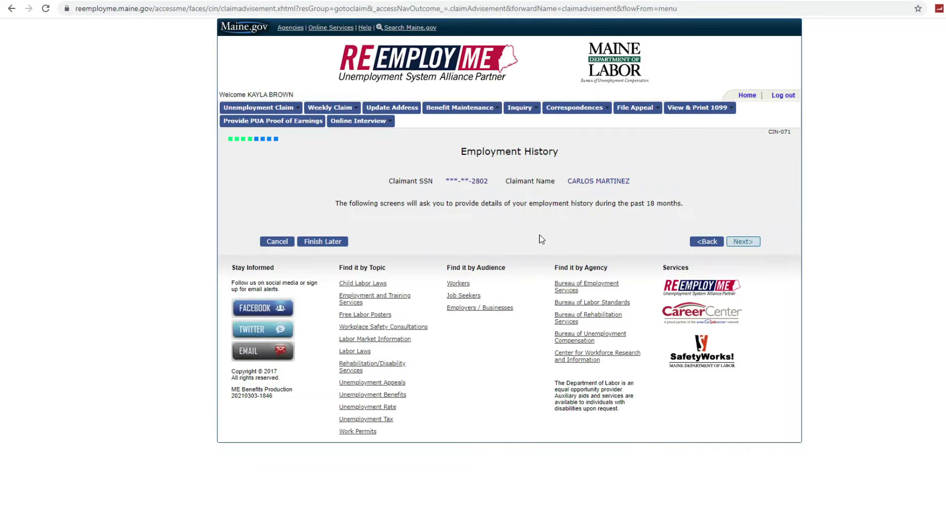
- Search job titles for 'Manufacturing Specialist' and choose Manufacturing Engineering Technologists
left_click(743, 242)
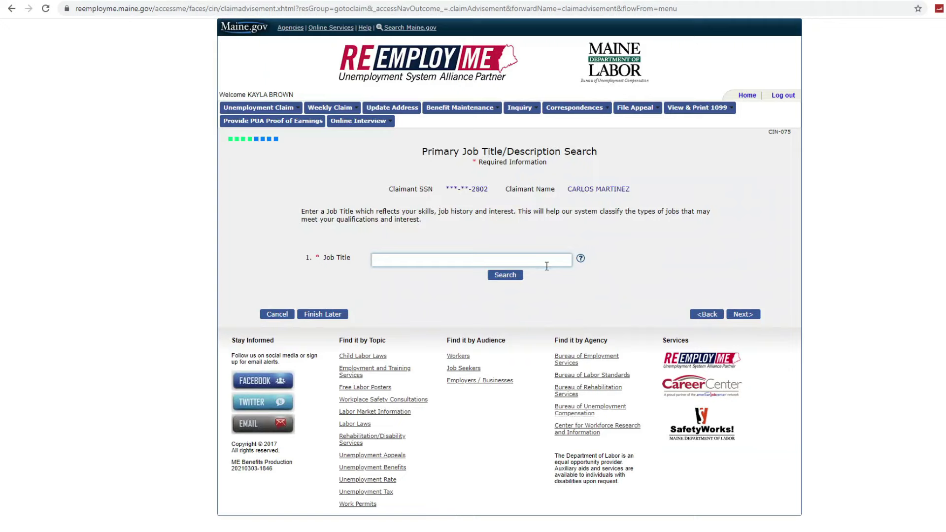
type("Manufacturing Specialist")
left_click(518, 274)
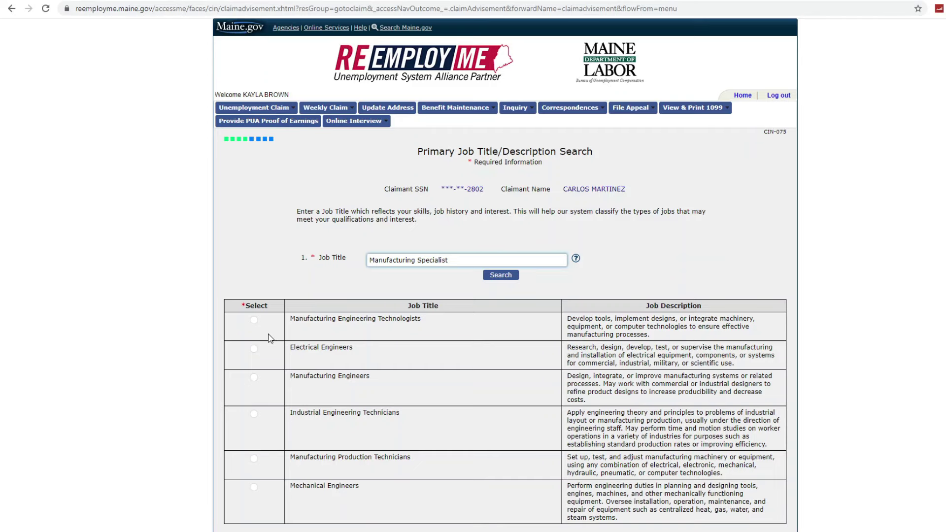
left_click(254, 321)
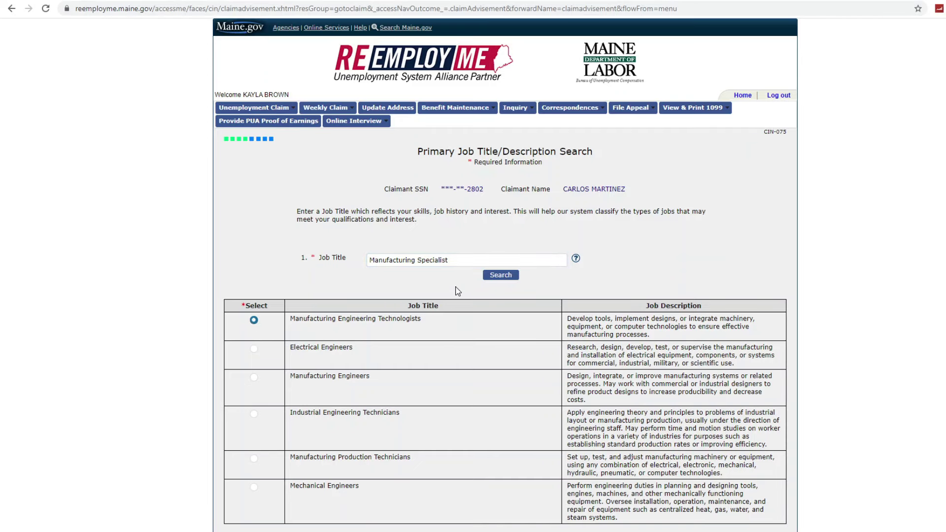
scroll(459, 291, "down", 3)
left_click(740, 397)
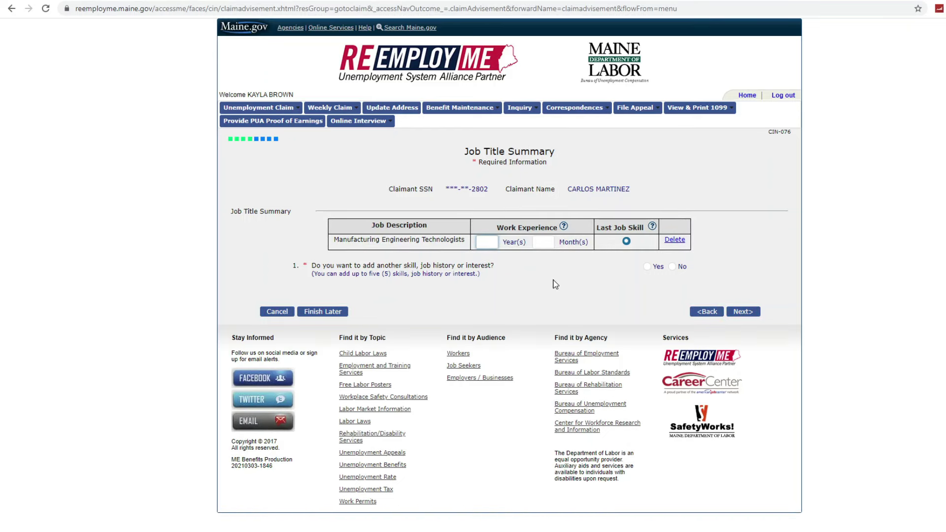
- Enter 6 months of experience and decline adding another skill or job
left_click(545, 242)
type("6")
left_click(673, 267)
left_click(730, 312)
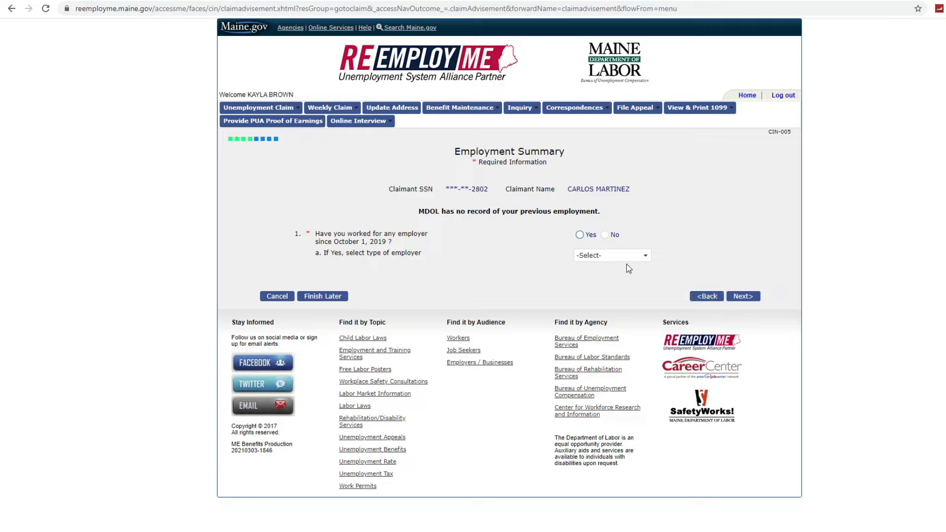
- Confirm working since October 1, 2019 with Maine Employer as the employer type
left_click(581, 236)
left_click(598, 256)
left_click(603, 279)
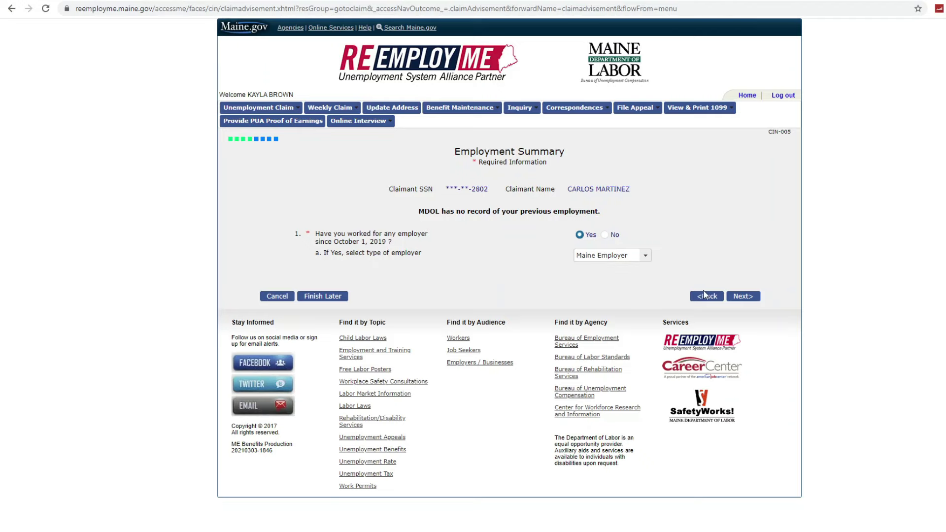
left_click(739, 296)
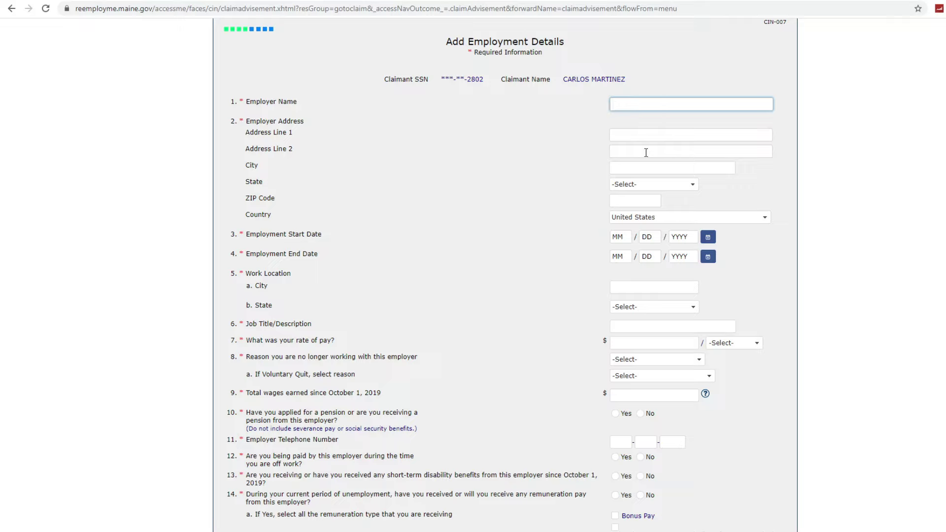
- Enter employer Portland Manufacturing with employment start date 03/04/2016
type("Portland Manufacturing")
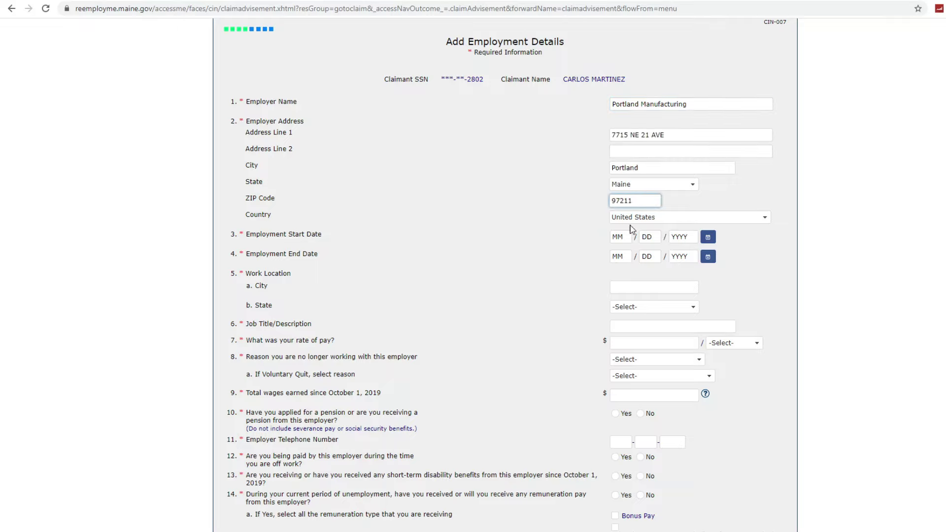
left_click(627, 236)
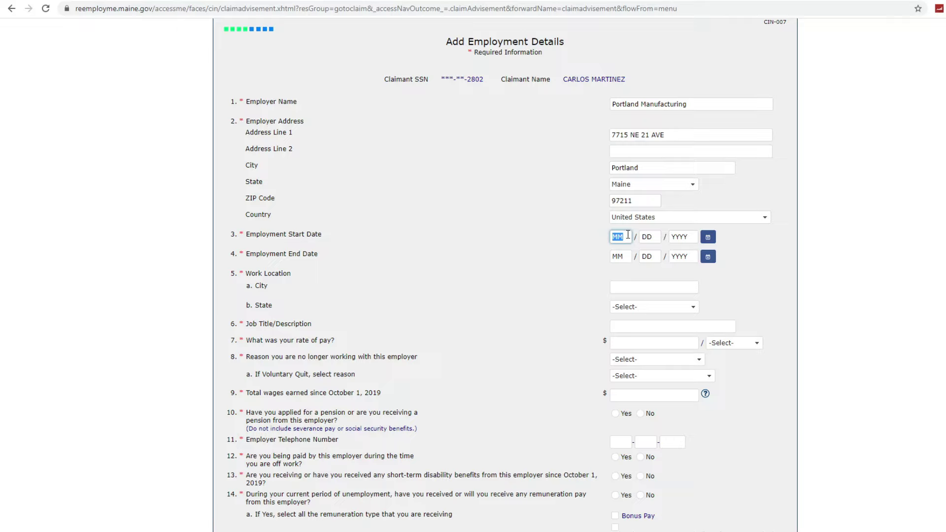
type("03")
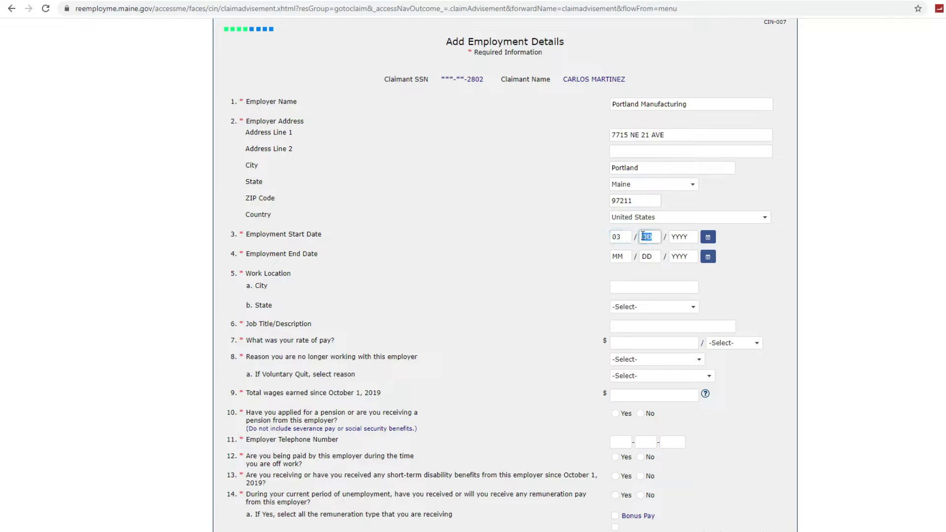
type(" / 04")
left_click(708, 238)
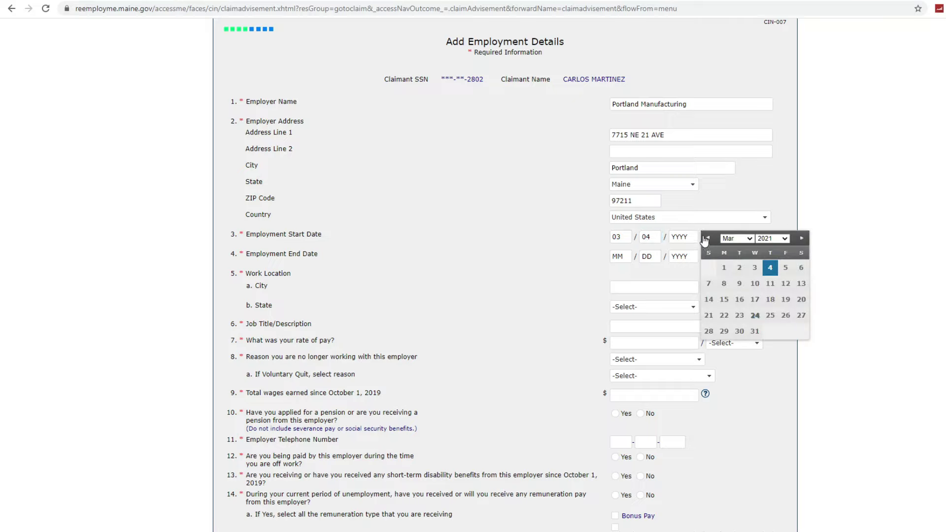
left_click(767, 239)
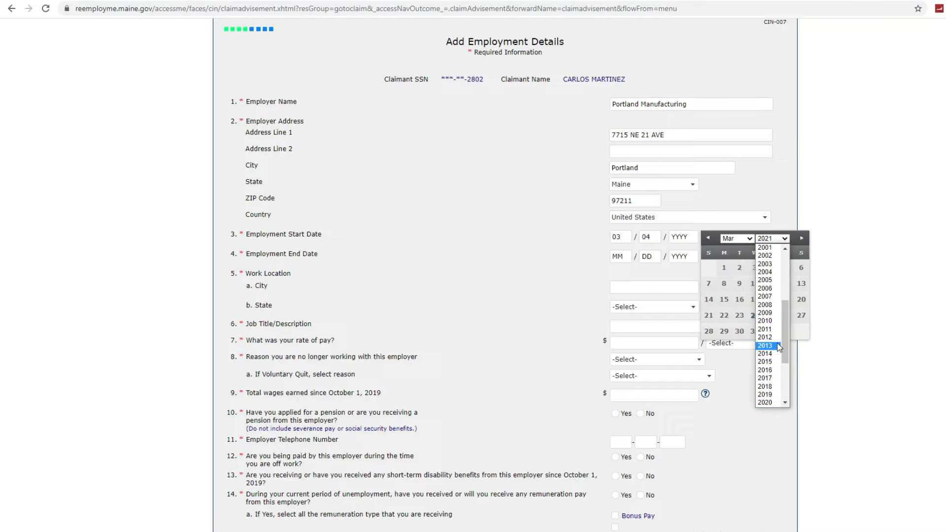
scroll(781, 347, "down", 3)
scroll(780, 348, "up", 4)
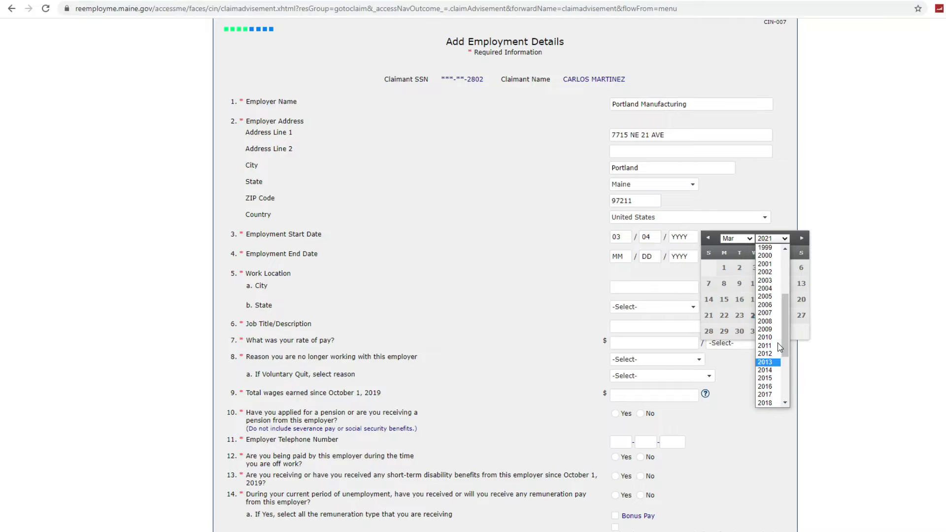
left_click(766, 387)
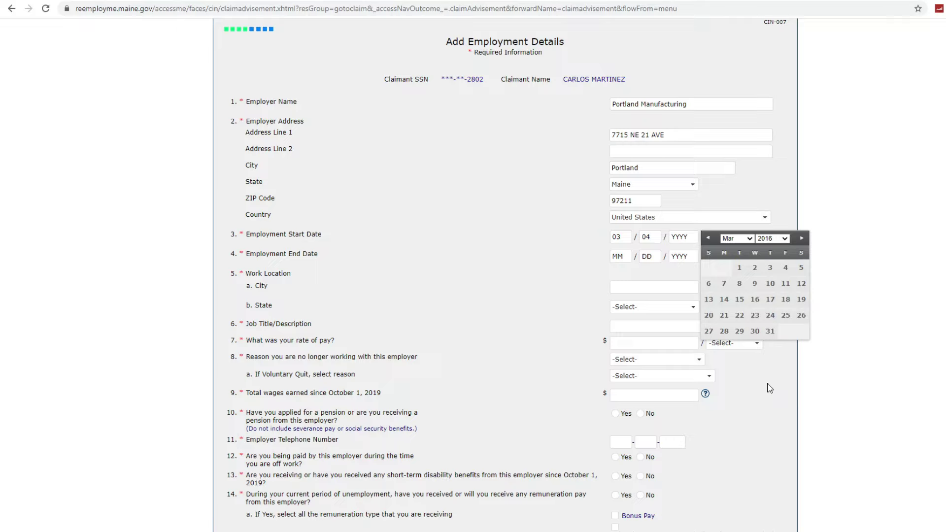
left_click(623, 253)
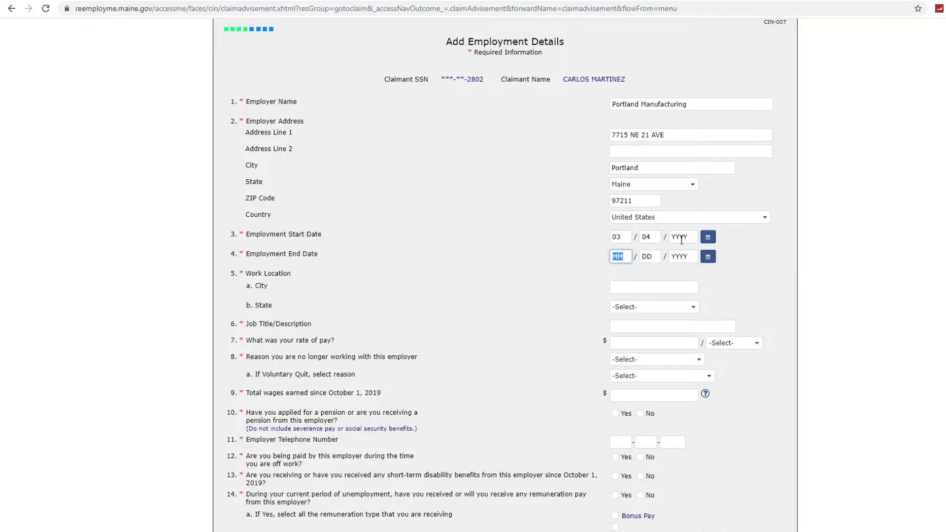
left_click(692, 239)
type("1")
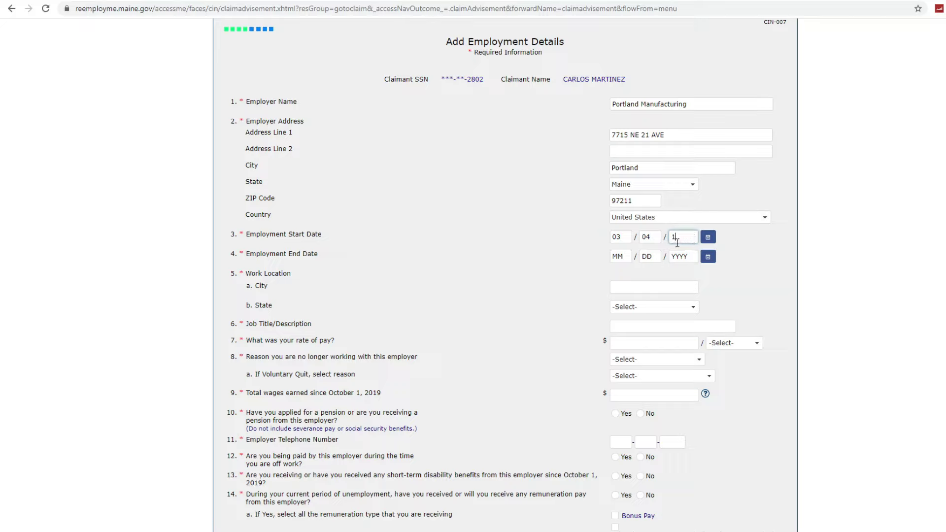
type("01")
key("BackSpace")
type("2016")
- Set the employment end date to 03/23/2021 from the calendar
left_click(683, 253)
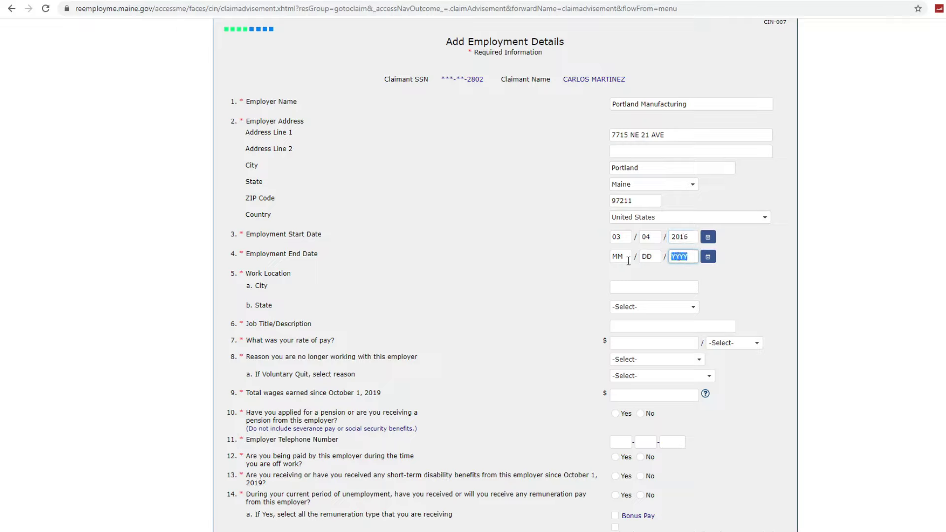
left_click(708, 257)
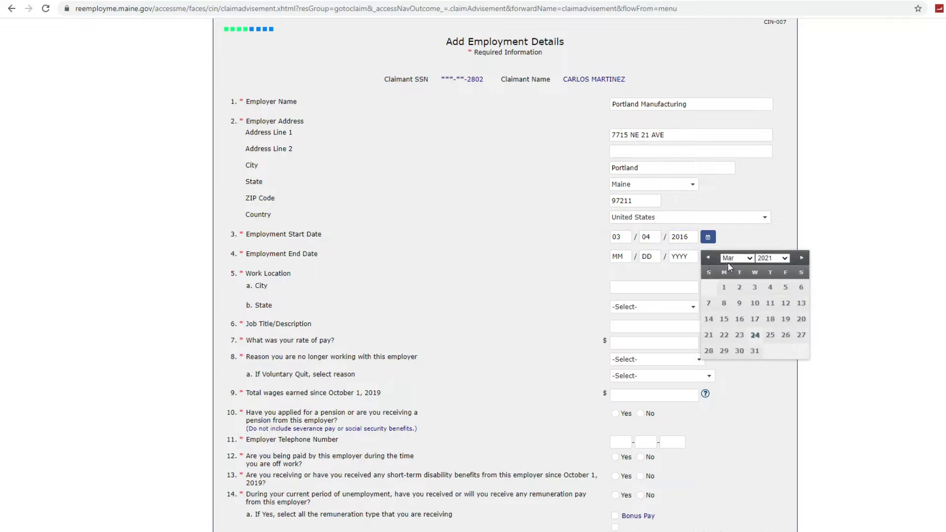
left_click(739, 336)
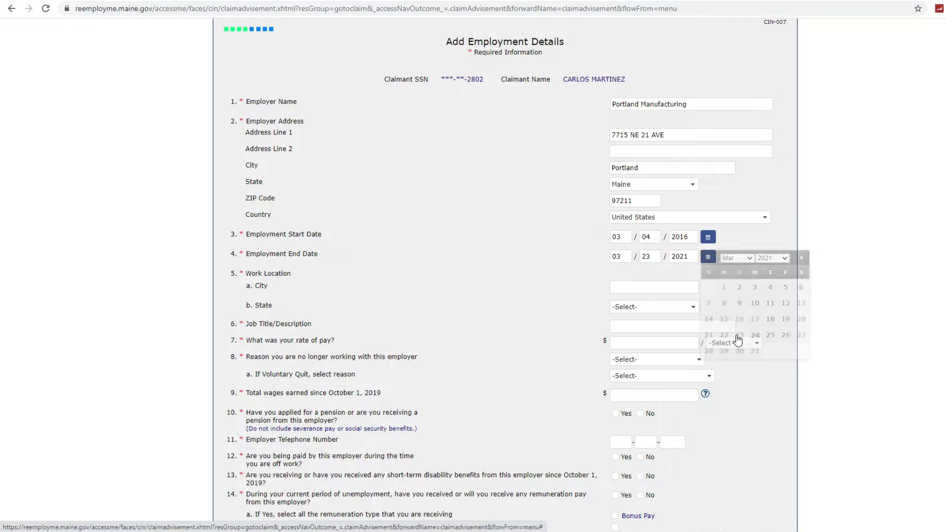
- Set work location Portland, Maine, job title ManufacturingSpecialist, and pay rate 22.00 per Hour
left_click(654, 286)
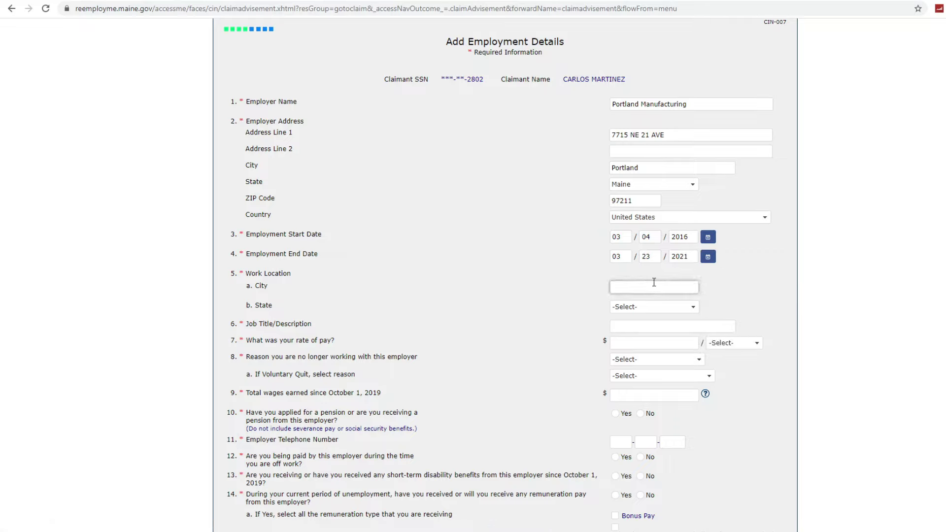
type("Portland")
left_click(661, 308)
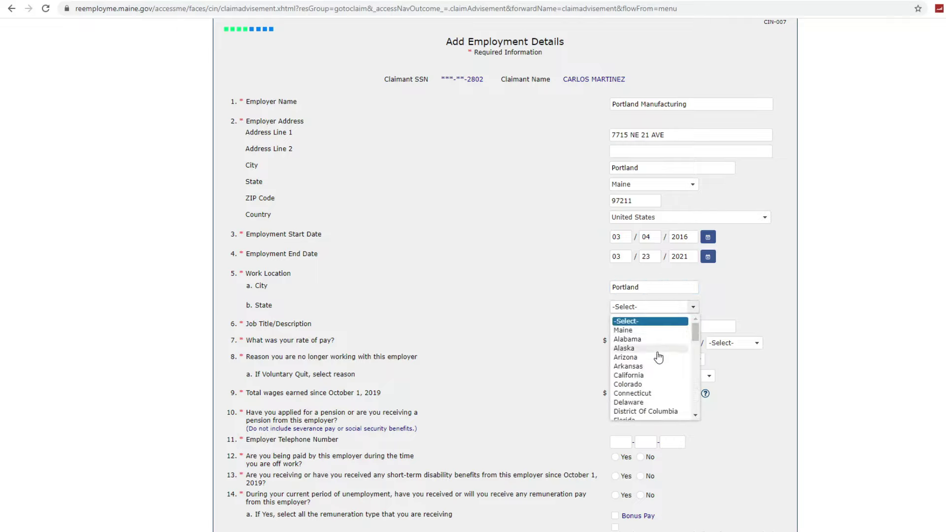
left_click(653, 331)
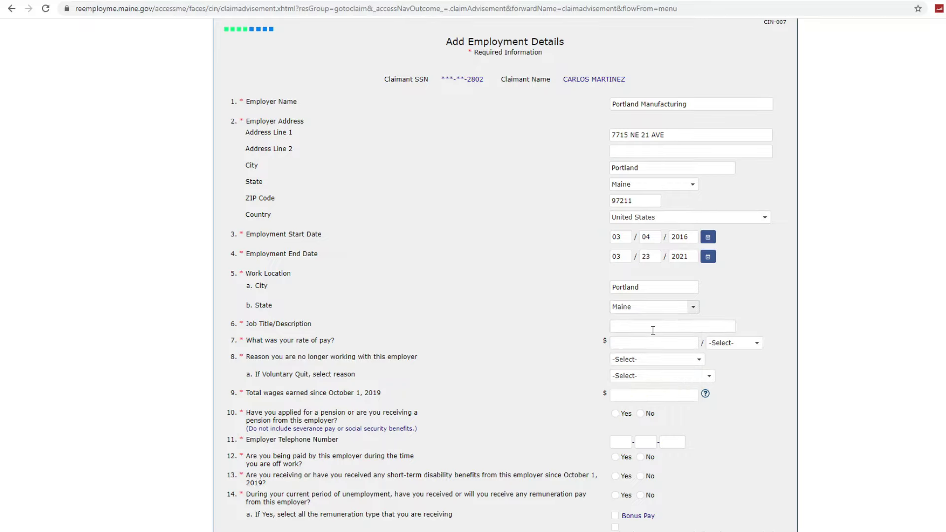
left_click(653, 328)
type("Manu")
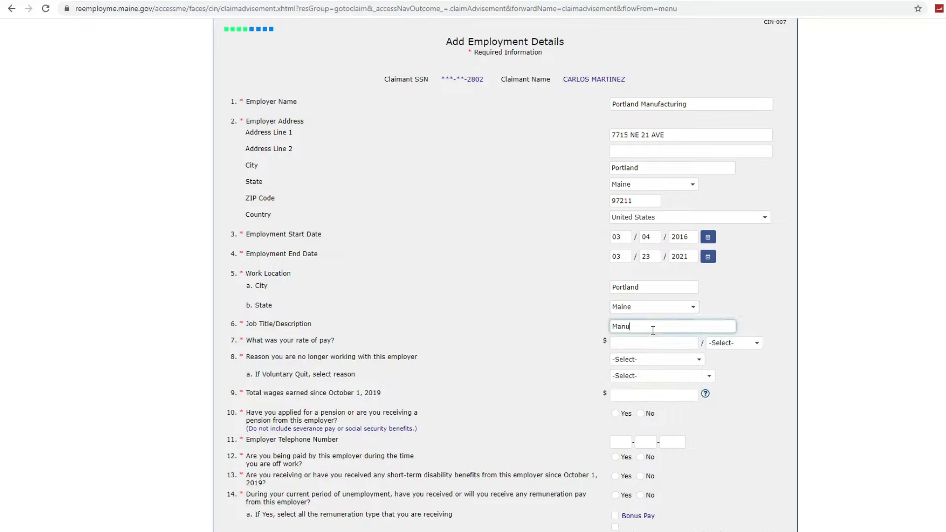
type("facturingSpecialist")
key("Tab")
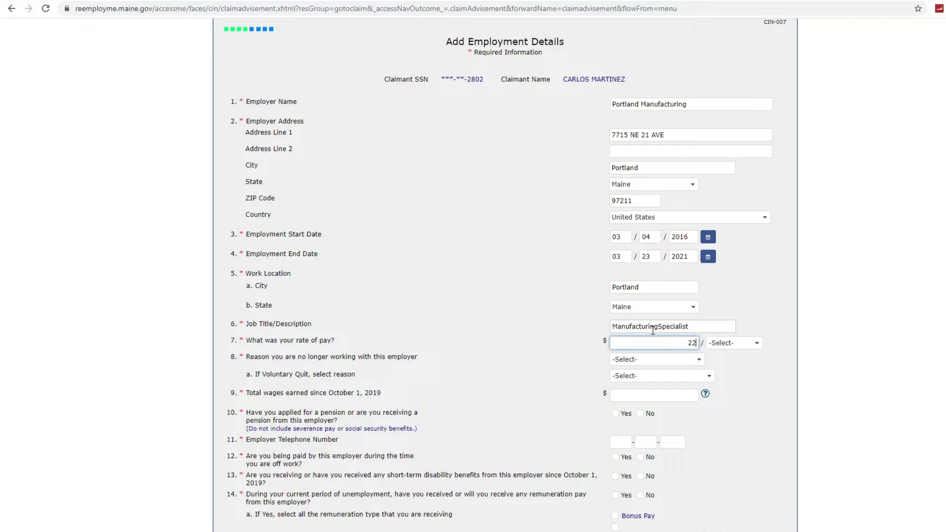
left_click(717, 343)
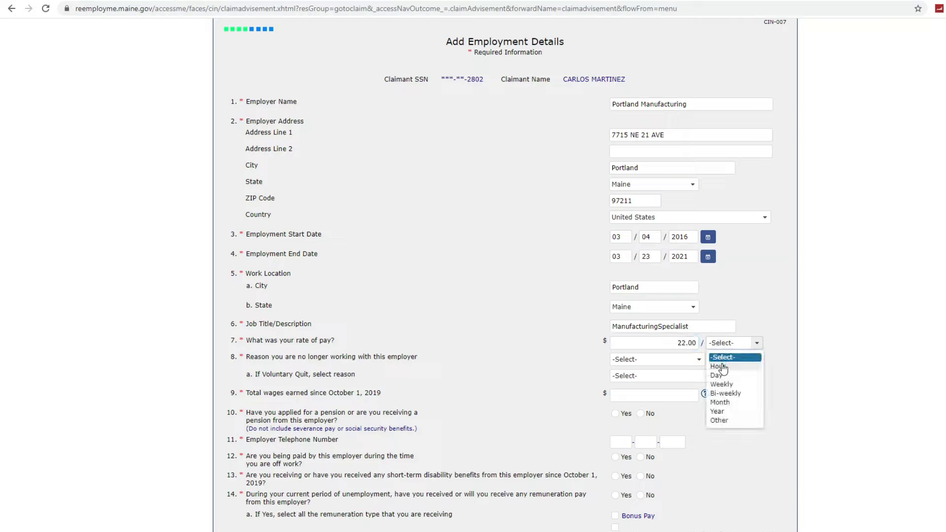
left_click(720, 366)
- Choose Lack of work / Laid off, Reduction in Work Hours, wages 75,000.00, no pension, employer phone
left_click(689, 365)
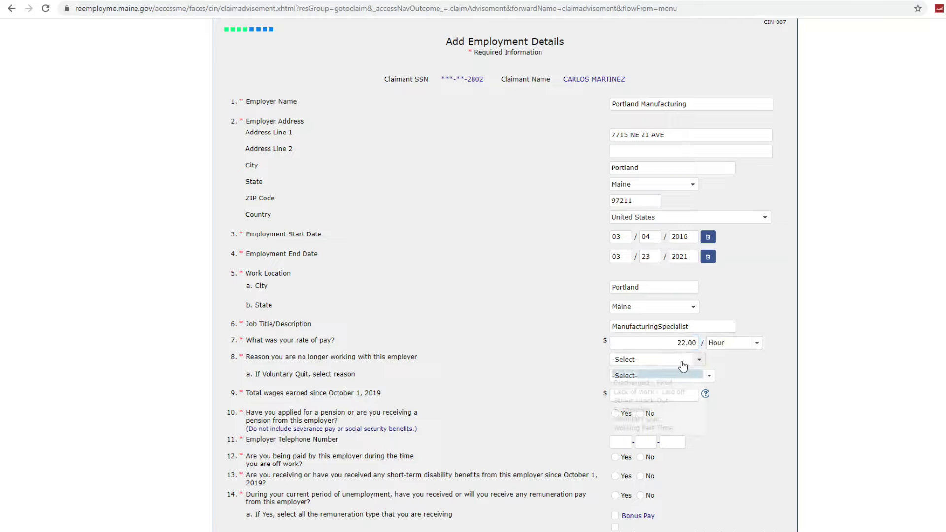
left_click(682, 389)
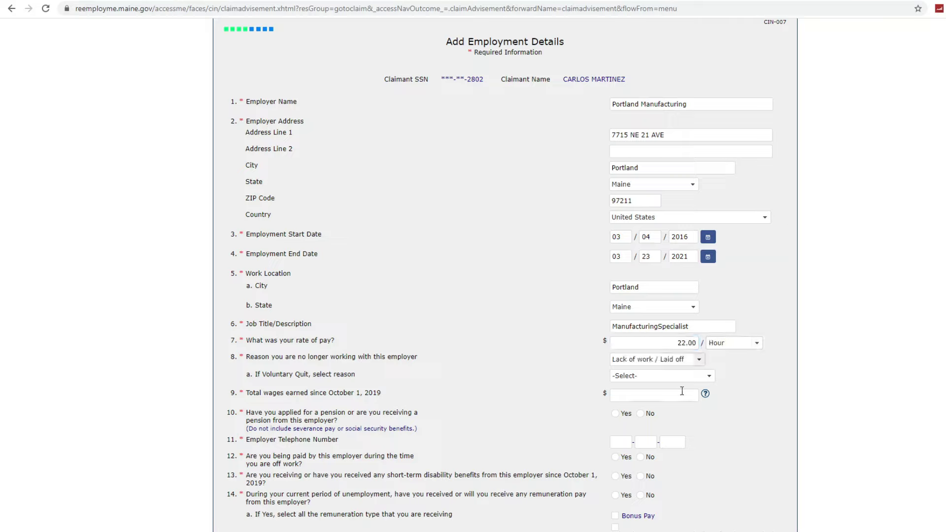
left_click(677, 378)
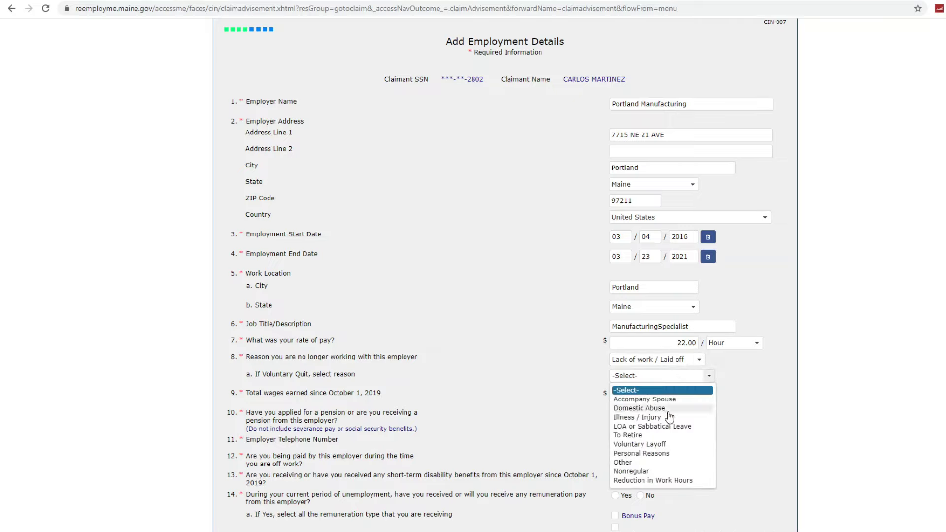
left_click(666, 482)
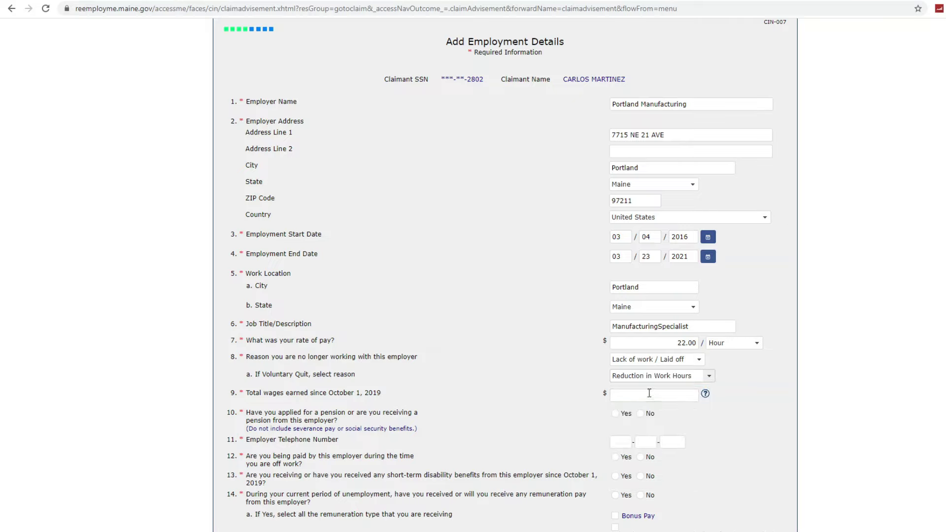
left_click(666, 393)
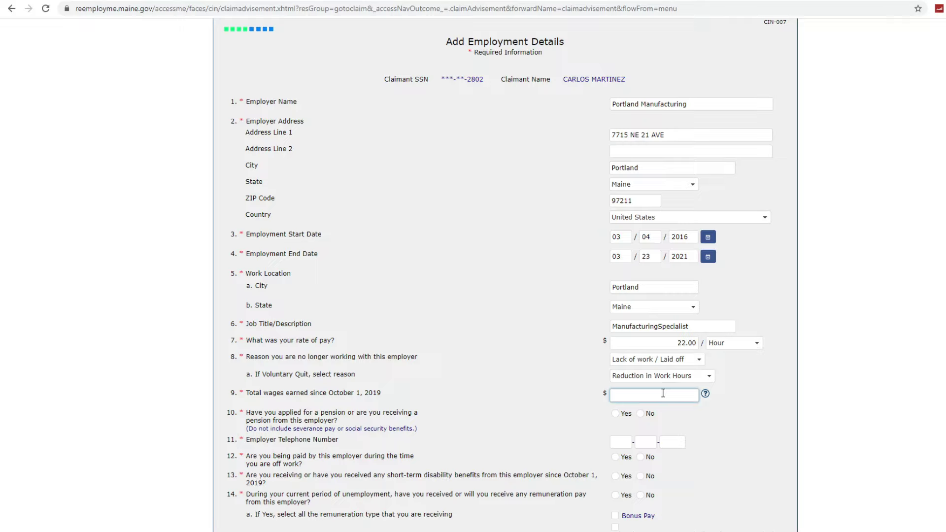
type("75,00")
left_click(647, 417)
left_click(630, 442)
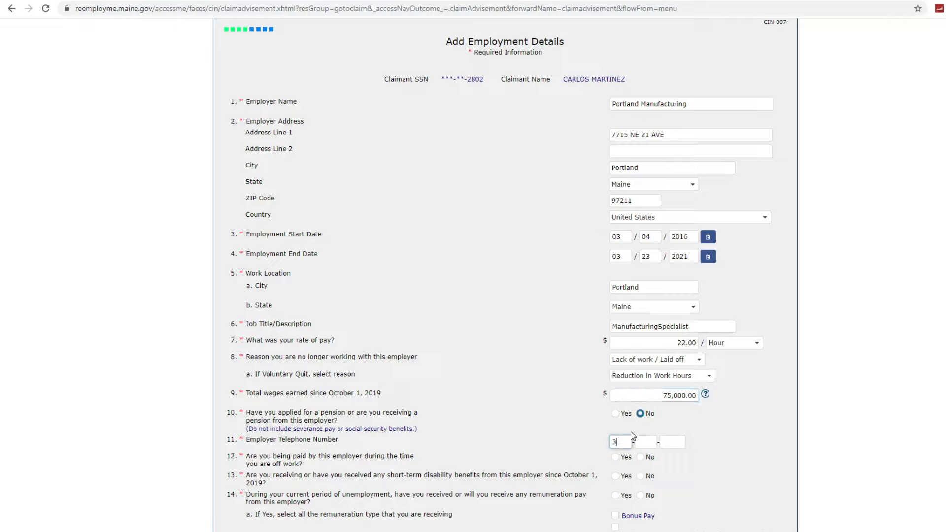
type("333-444-5555")
- Answer No to pay while off, short-term disability and remuneration, then save the employment details
scroll(649, 483, "down", 1)
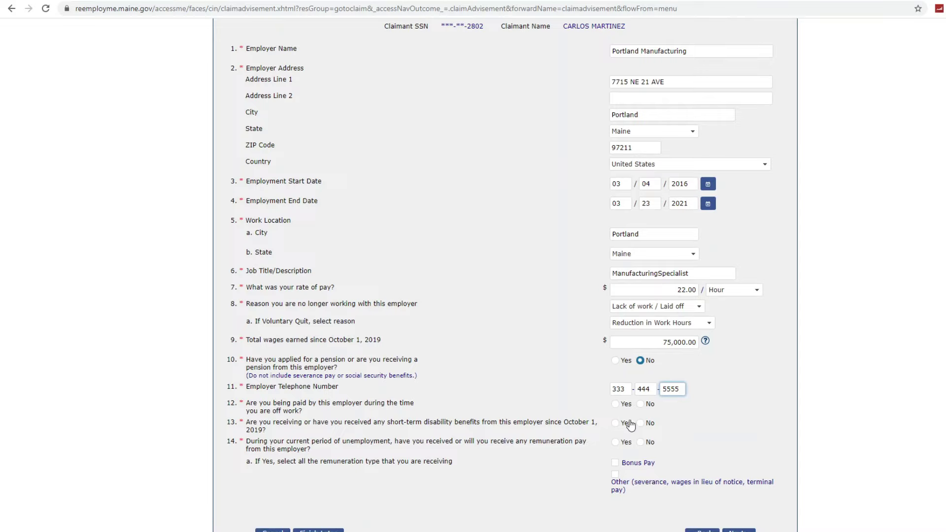
left_click(640, 407)
left_click(640, 424)
left_click(641, 443)
scroll(639, 447, "down", 2)
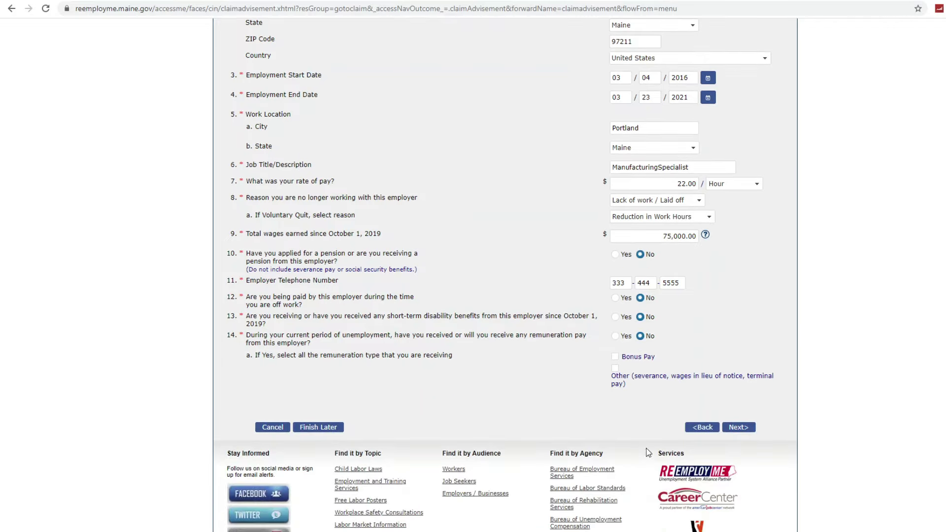
left_click(740, 428)
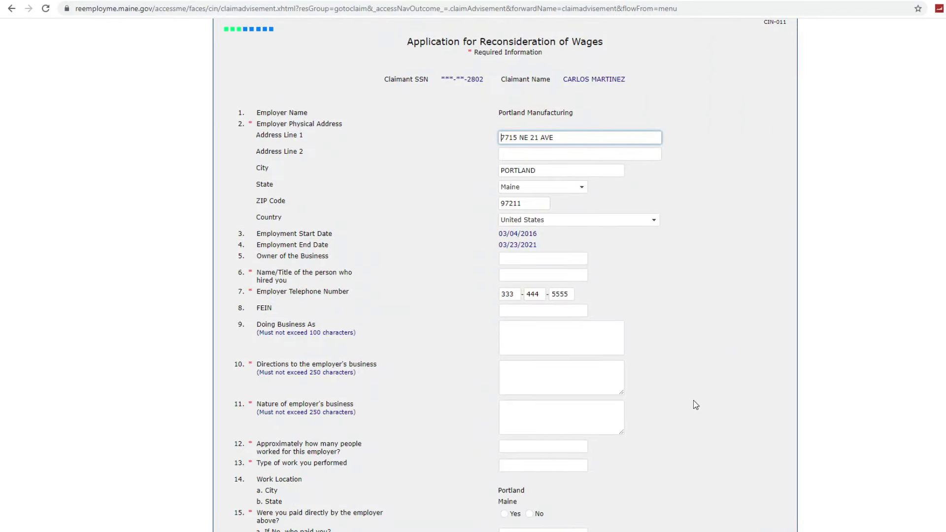
- Enter the hiring contact's name, directions 'None', business type Manufacturing, and 30 workers
scroll(694, 401, "down", 1)
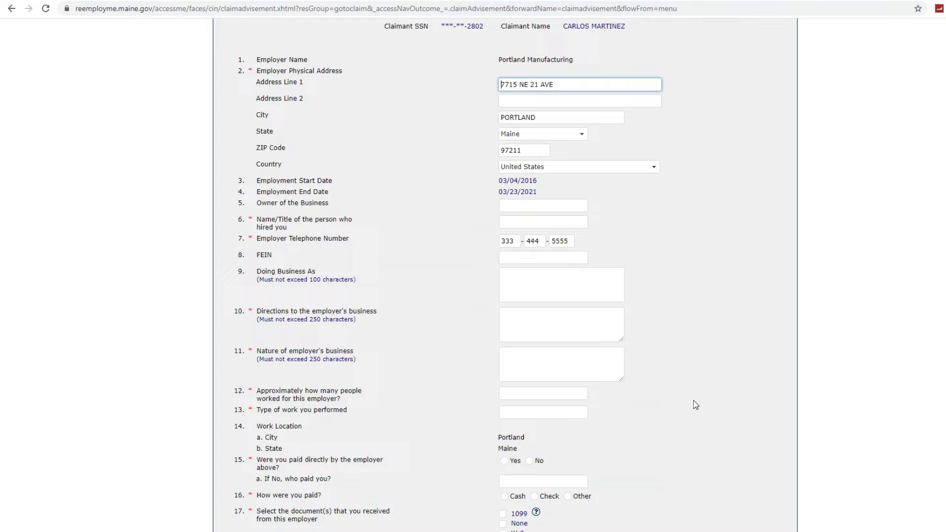
left_click(555, 224)
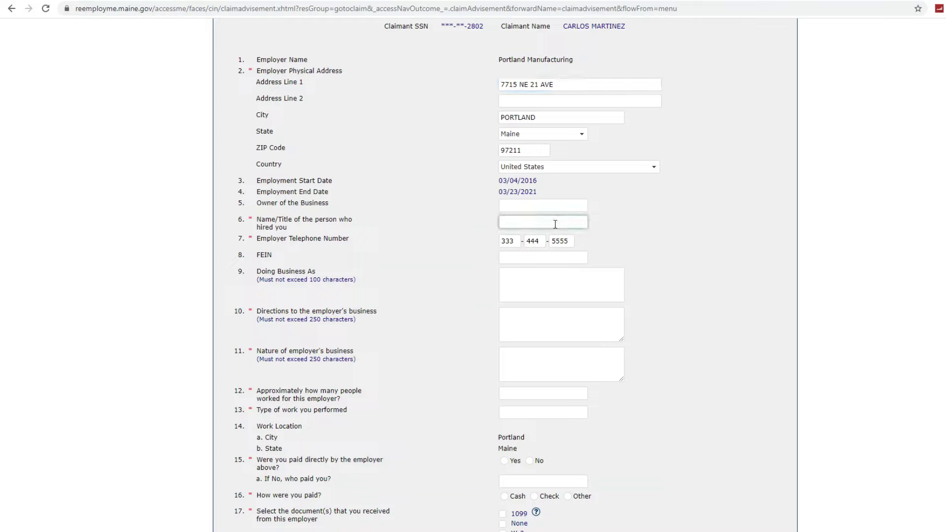
left_click(563, 319)
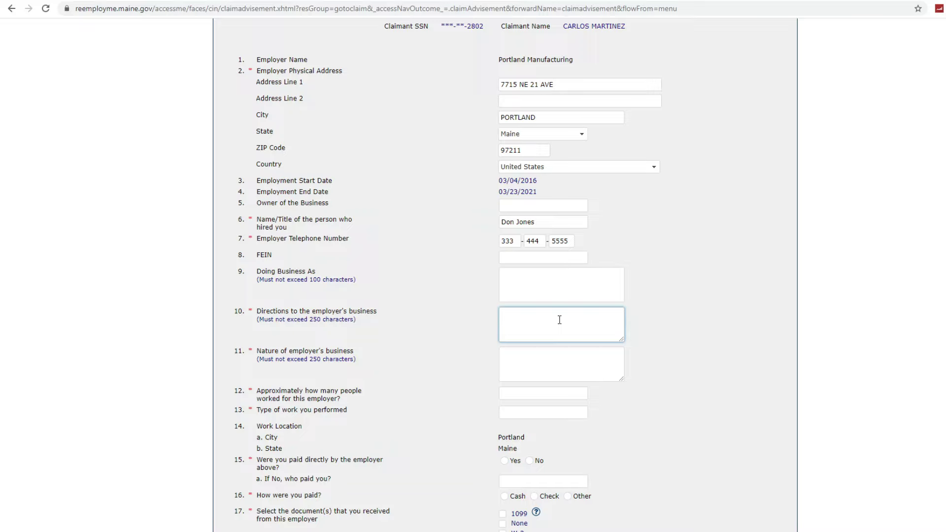
type("None")
left_click(553, 359)
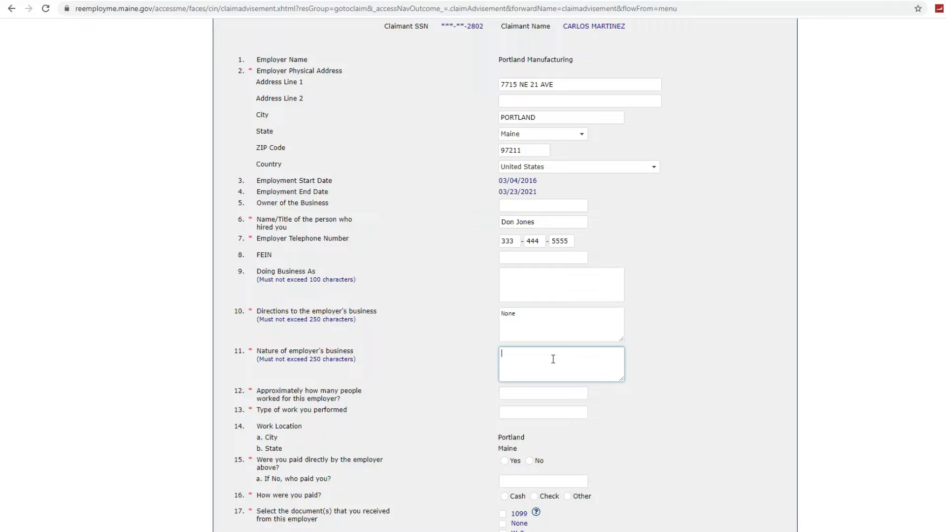
type("Manufaturing")
left_click(551, 396)
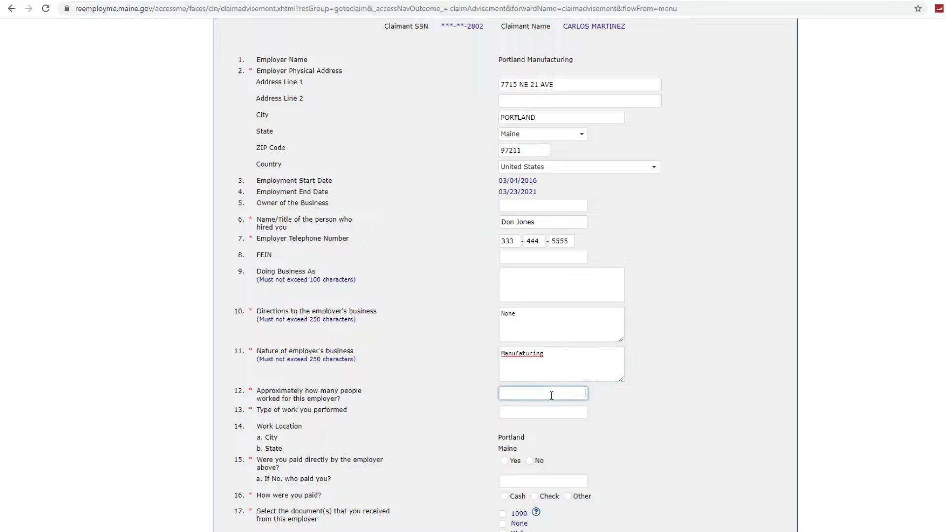
type("30")
- Record Labor as the work type, paid directly, W-2 received, and no other SSN
left_click(550, 411)
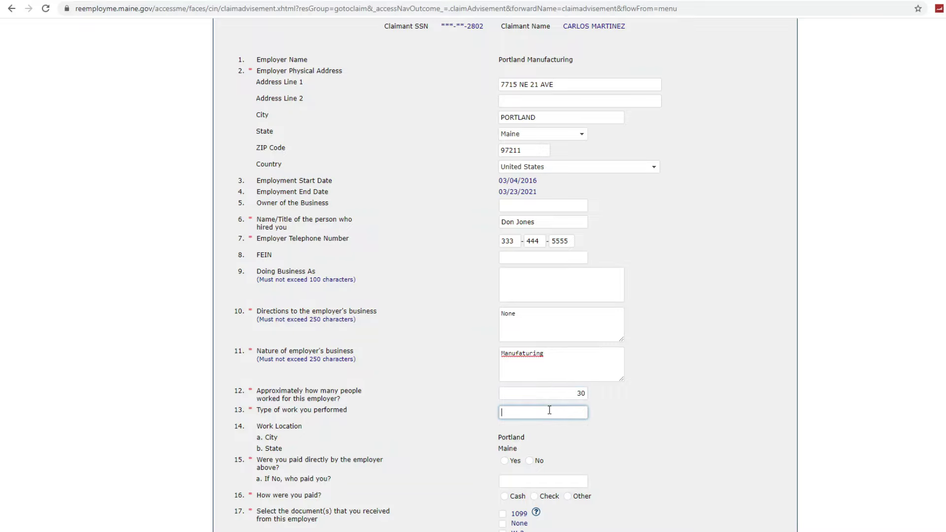
type("Labor")
scroll(554, 414, "down", 1)
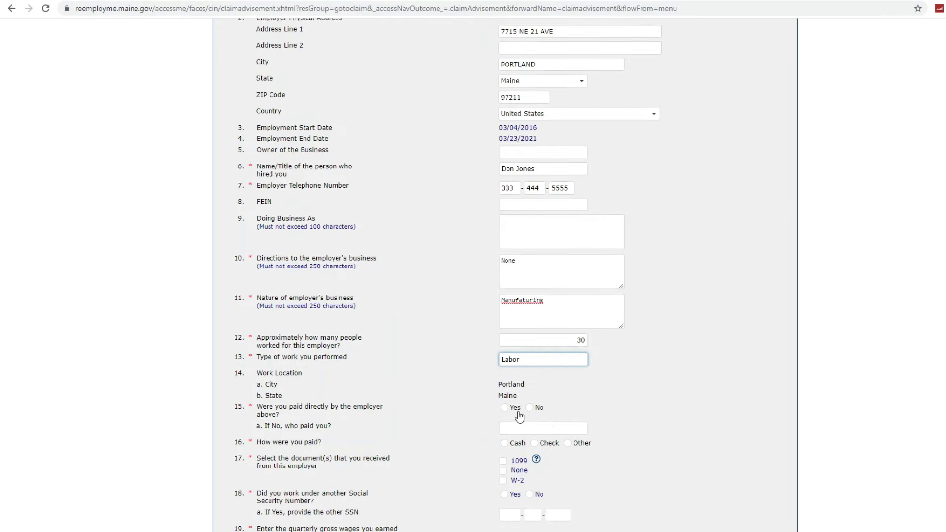
left_click(505, 408)
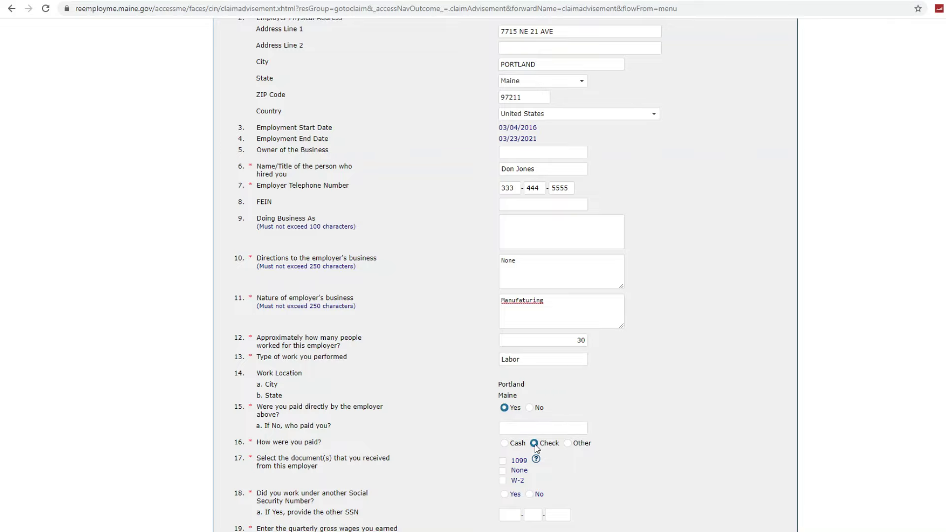
scroll(538, 448, "down", 1)
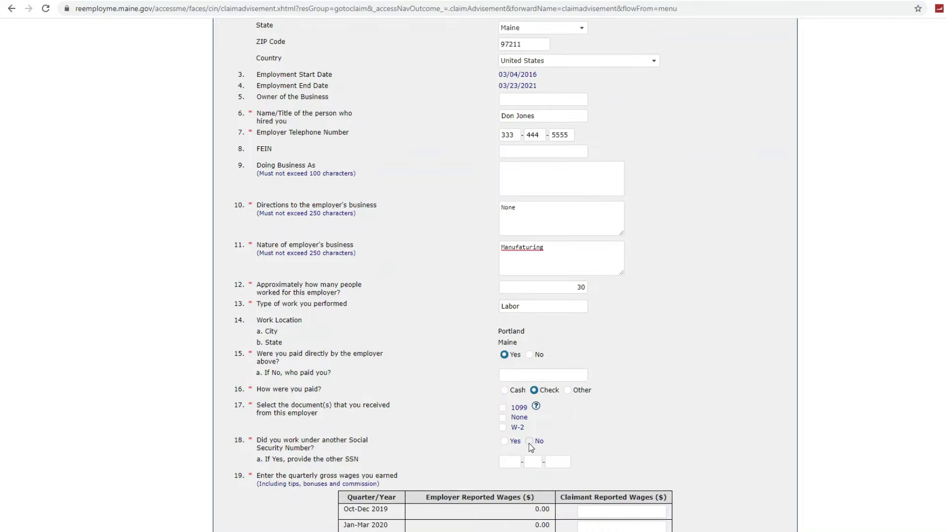
left_click(502, 427)
left_click(530, 444)
scroll(597, 426, "down", 2)
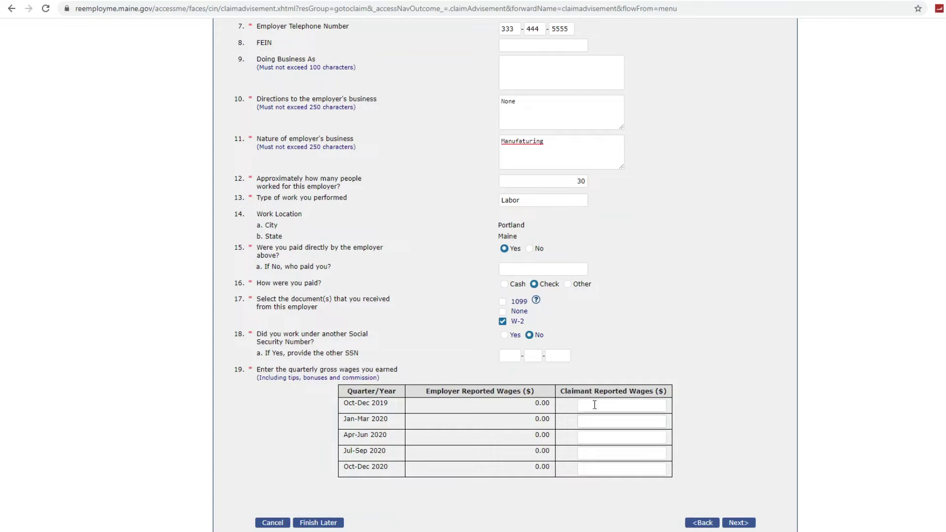
- Report 10,500 in claimant wages for every quarter, Oct-Dec 2019 through Oct-Dec 2020
left_click(594, 404)
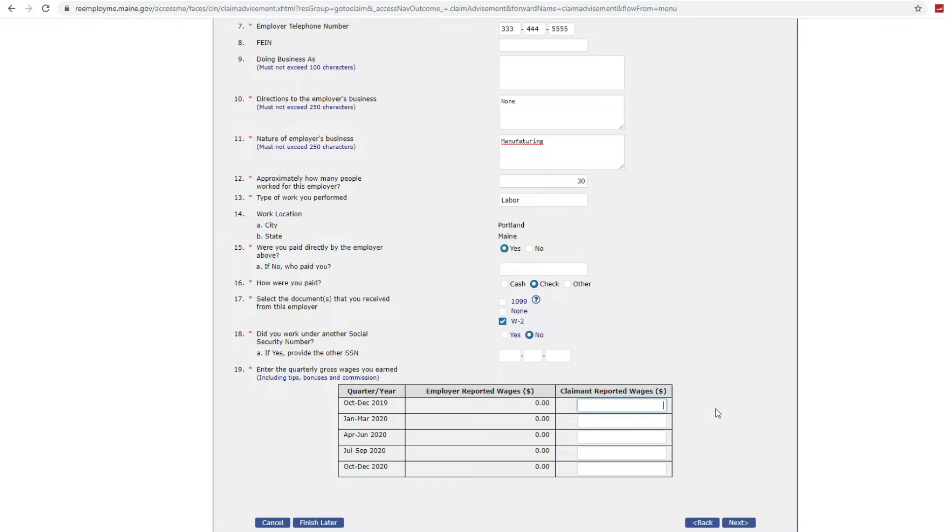
type("10")
type(".")
type("500")
left_click(645, 422)
type("1")
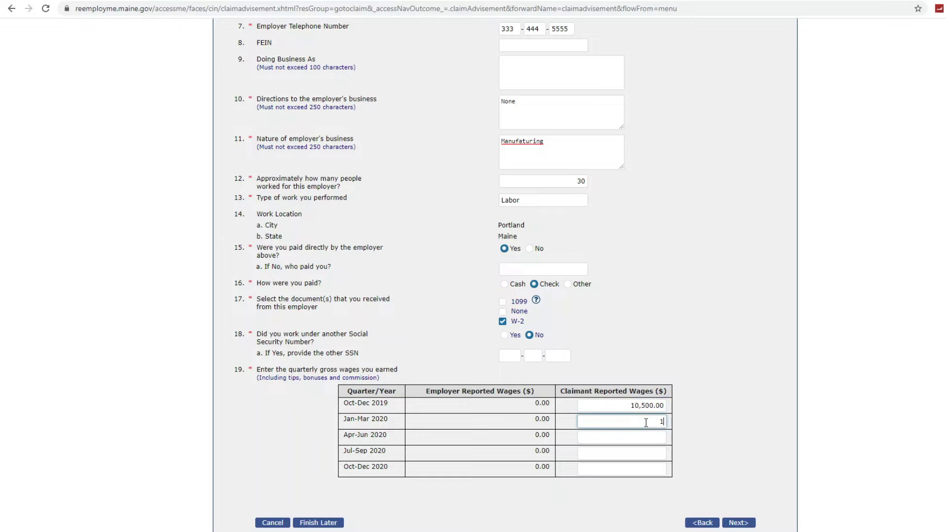
type("0,500")
left_click(646, 438)
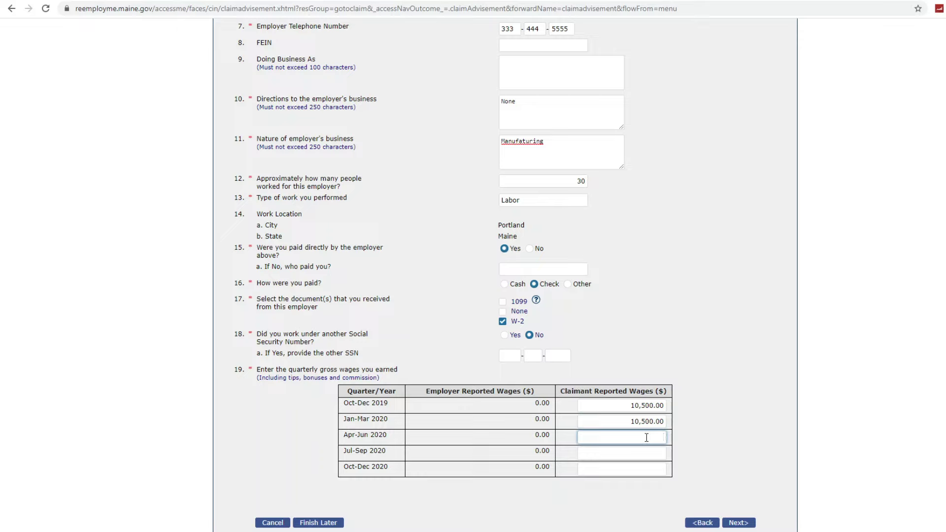
type("10,500")
left_click(645, 454)
type("1")
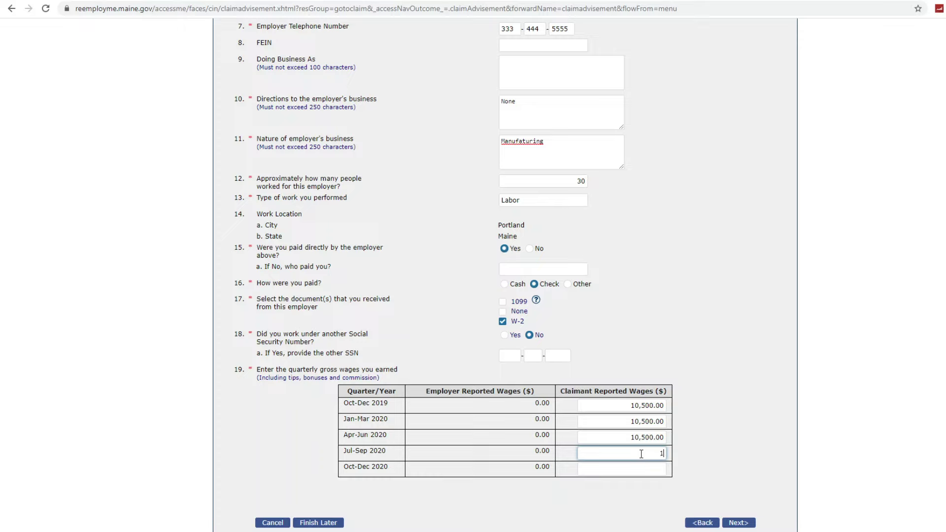
type("0,")
type("500")
left_click(642, 467)
type("10500")
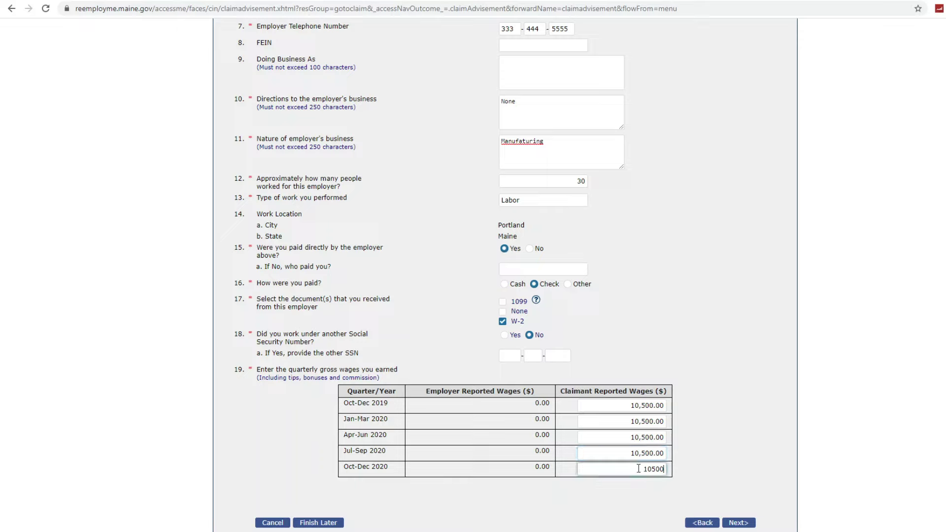
left_click(657, 492)
left_click(736, 524)
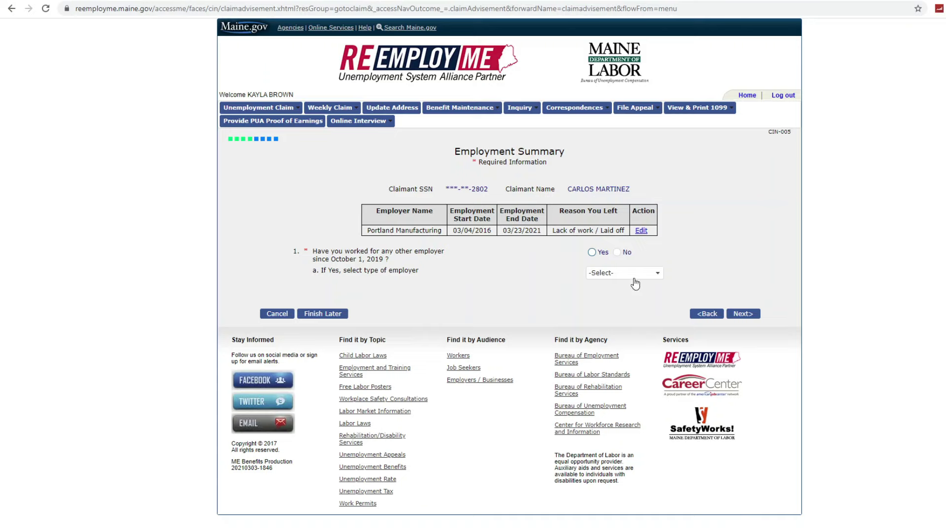
- Report no other employers, then answer No to self-employment, commission, school and medical questions
left_click(618, 253)
left_click(736, 318)
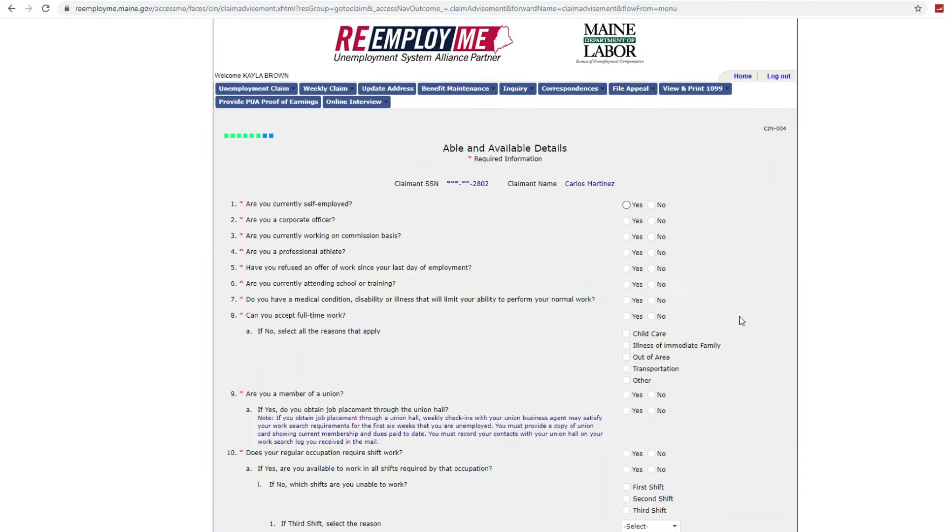
scroll(742, 321, "down", 2)
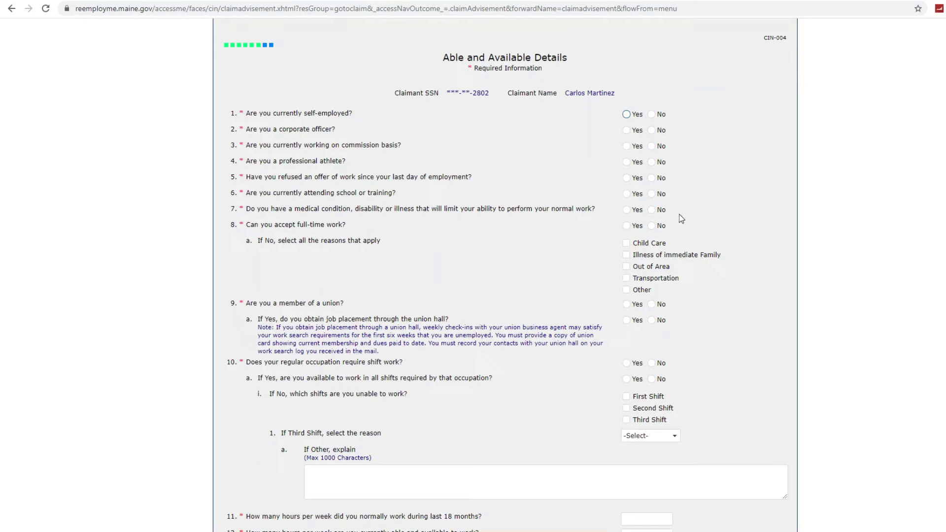
left_click(652, 114)
left_click(652, 130)
left_click(653, 147)
left_click(653, 164)
left_click(654, 180)
left_click(657, 195)
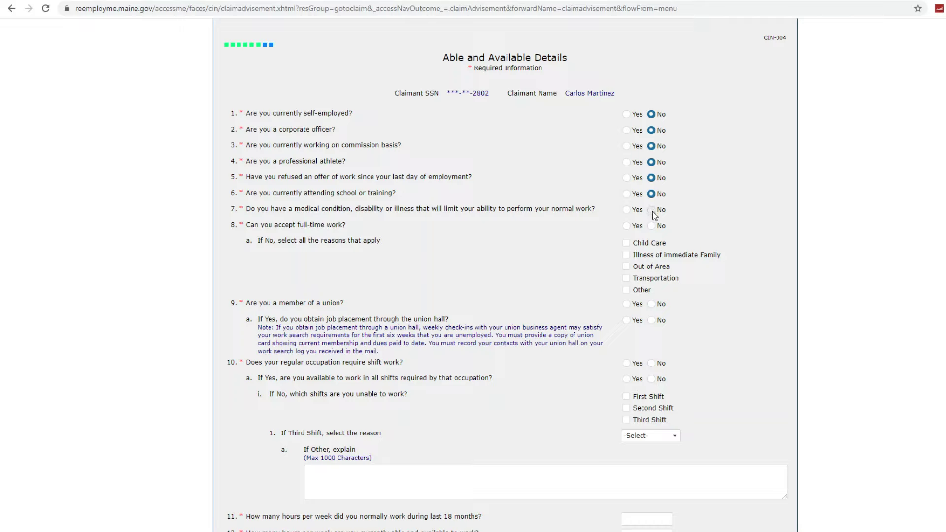
left_click(655, 215)
- Answer No to union questions, Yes to shift work, and give 40 hours worked and available
left_click(652, 304)
left_click(652, 321)
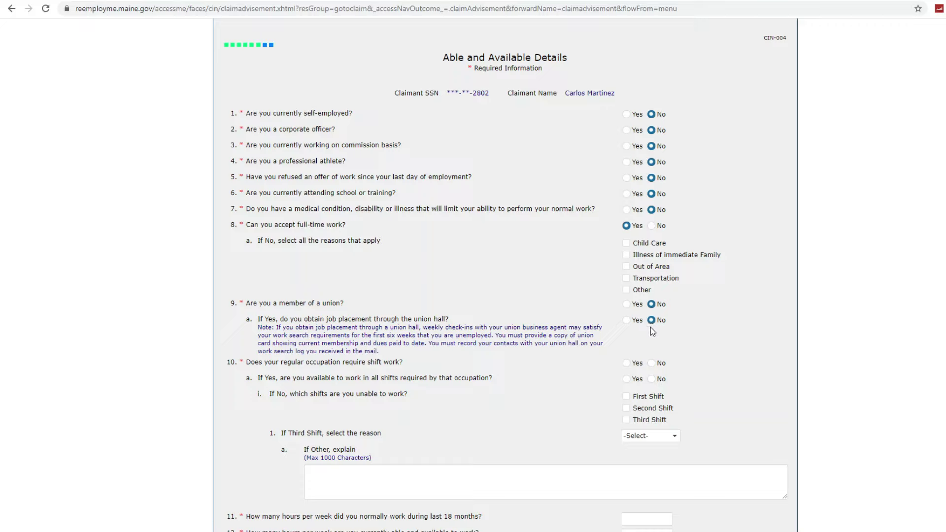
left_click(631, 365)
scroll(682, 445, "down", 1)
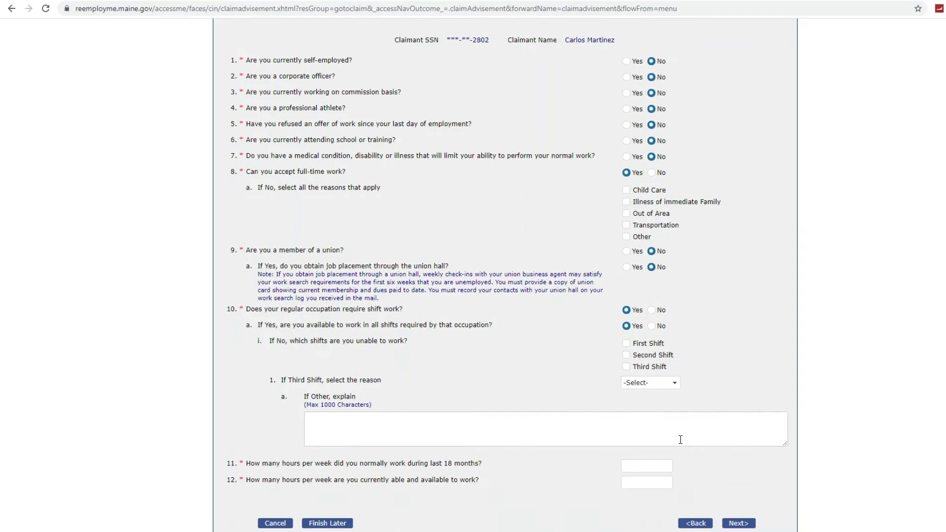
scroll(680, 440, "down", 1)
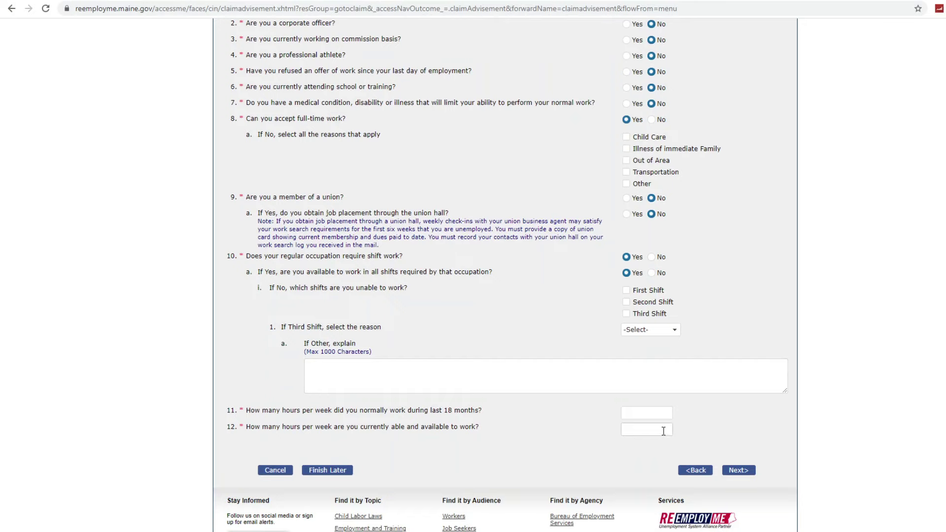
left_click(646, 412)
type("40")
left_click(638, 433)
type("40")
left_click(738, 454)
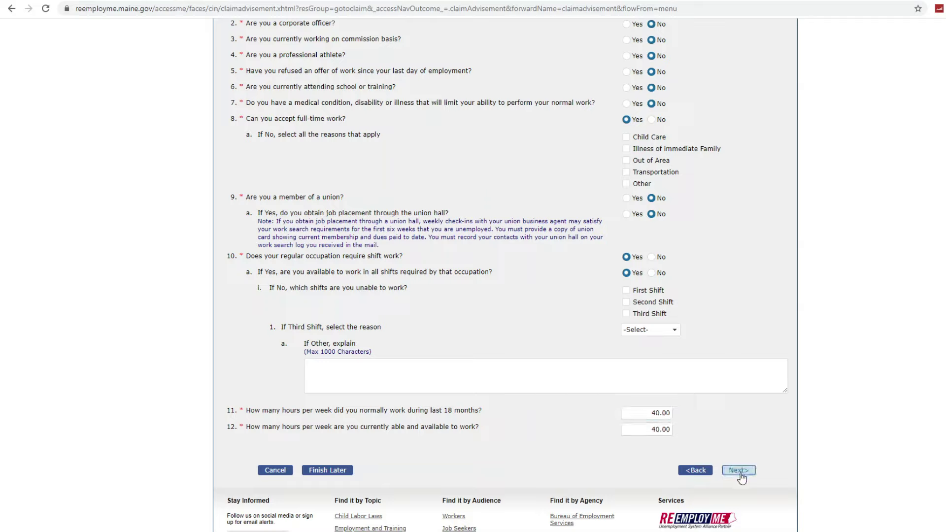
left_click(739, 472)
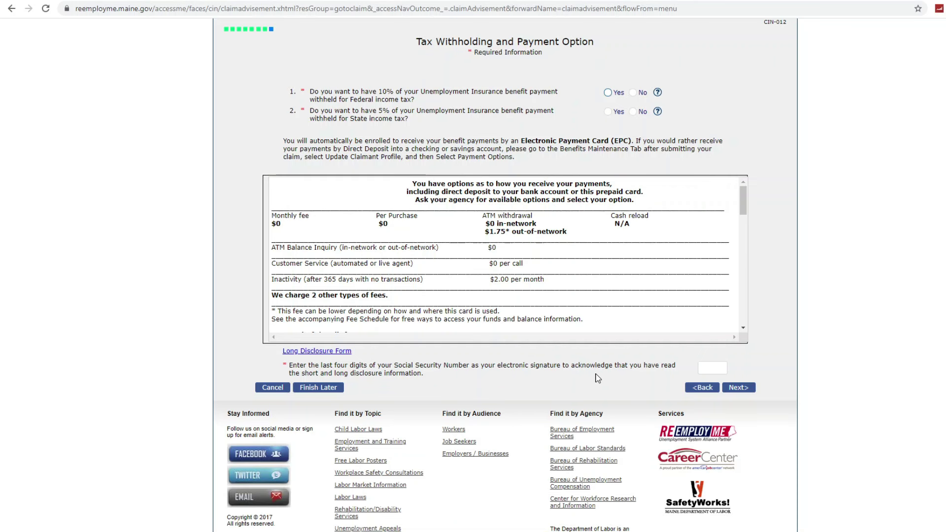
- Decline federal and state tax withholding and sign the fee disclosure with the SSN's last four digits
scroll(597, 374, "up", 3)
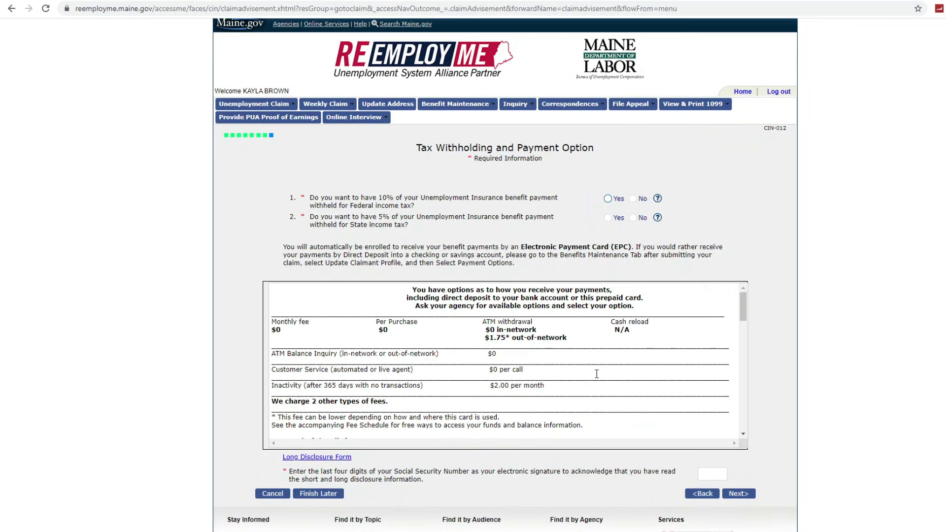
left_click(634, 199)
left_click(635, 218)
scroll(675, 346, "down", 2)
scroll(675, 352, "down", 8)
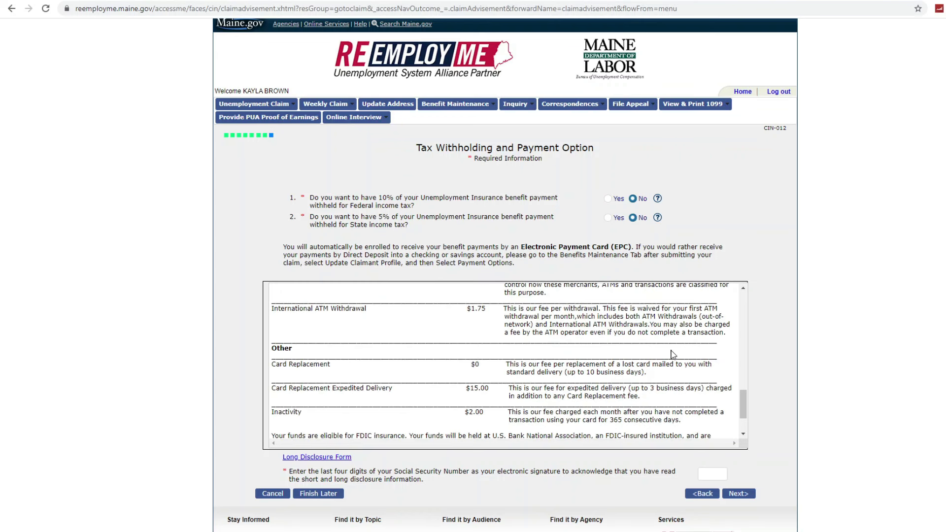
scroll(673, 354, "down", 1)
scroll(762, 380, "down", 2)
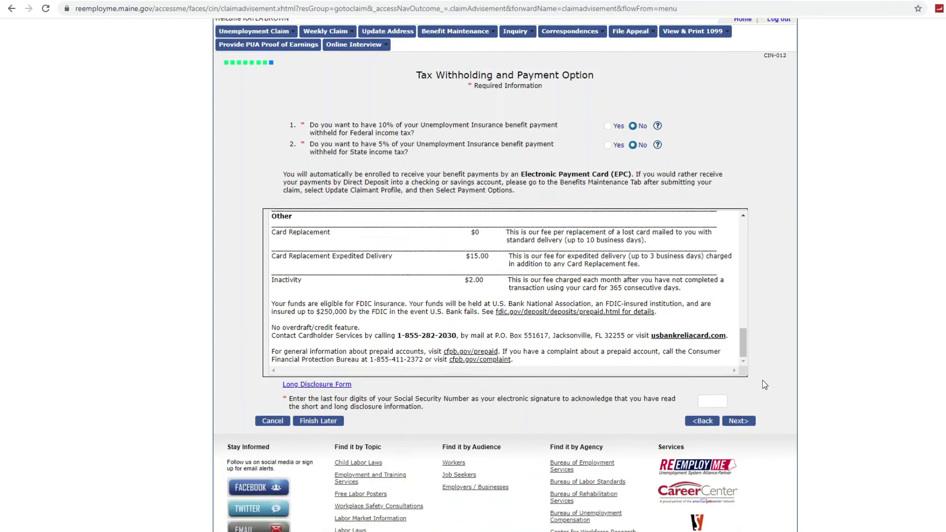
left_click(719, 371)
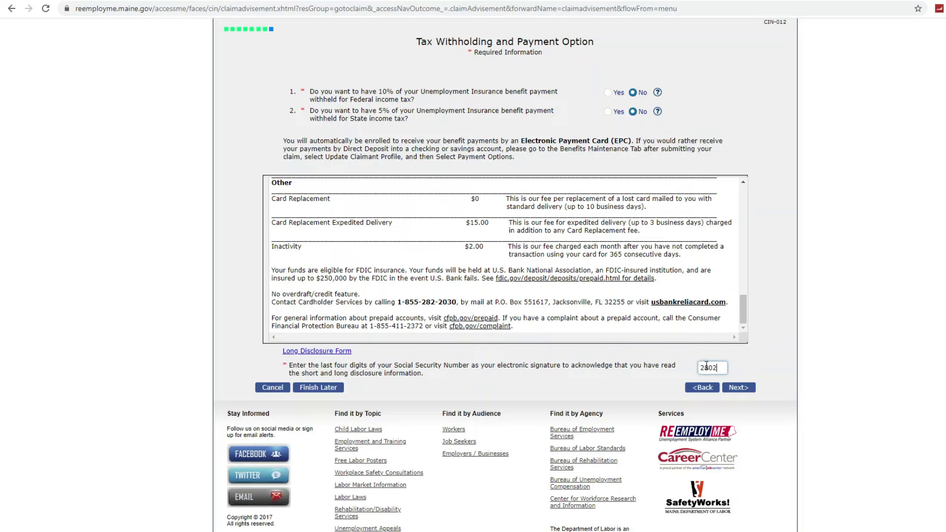
left_click(742, 390)
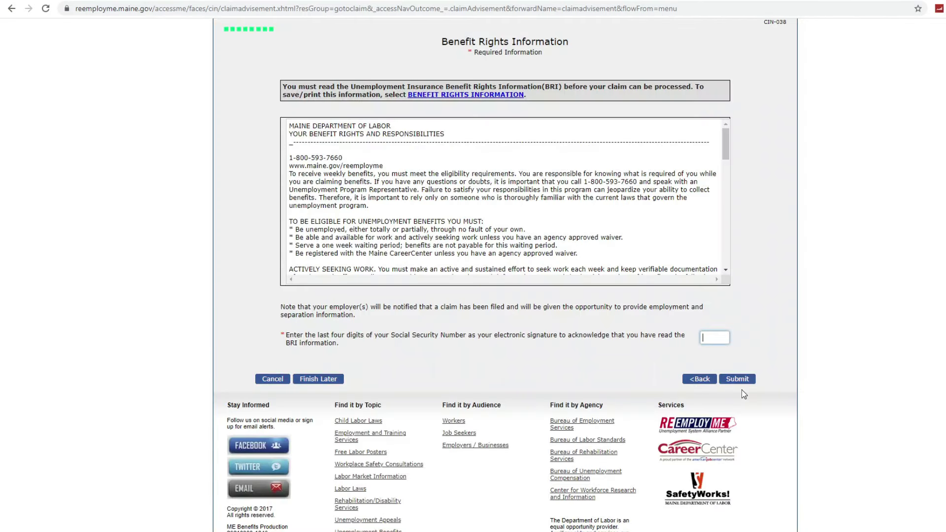
- Sign the Benefit Rights acknowledgement with the SSN digits, submit, and accept the weekly certification instructions
scroll(762, 319, "up", 3)
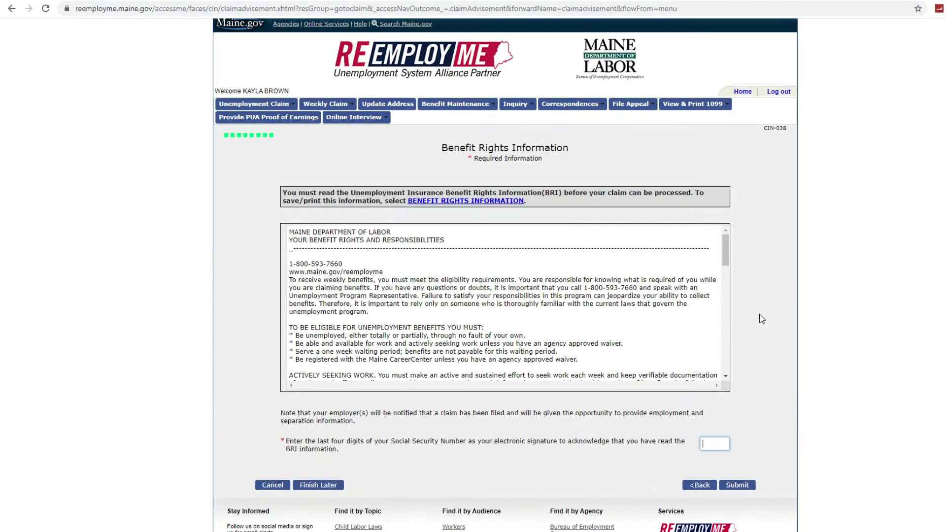
scroll(702, 298, "down", 15)
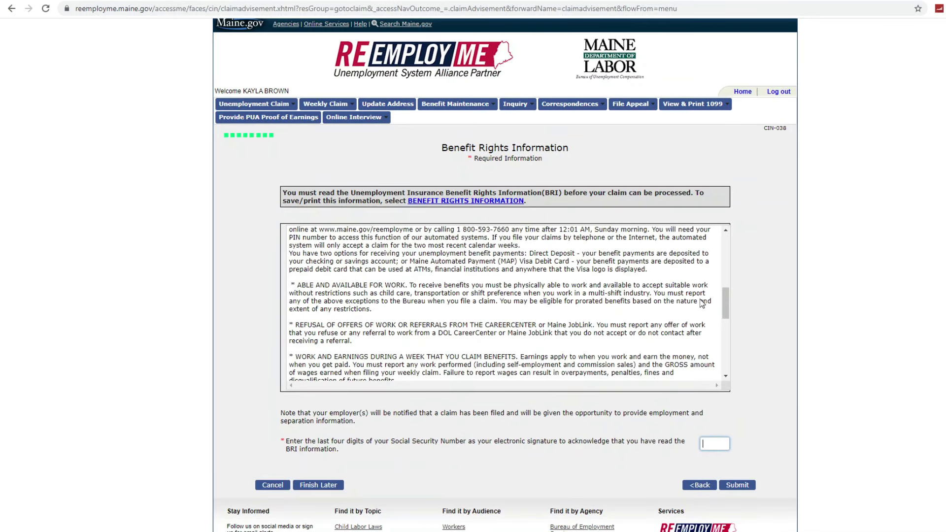
scroll(702, 325, "down", 3)
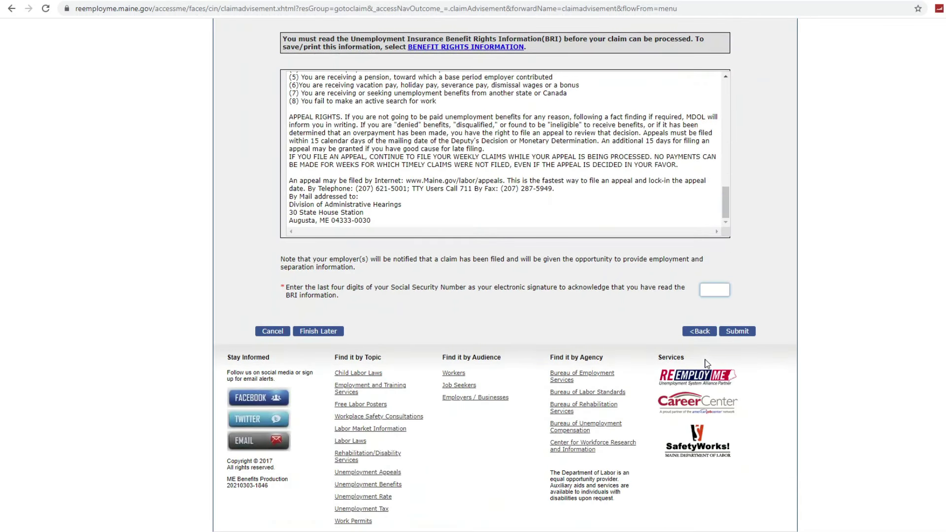
left_click(729, 332)
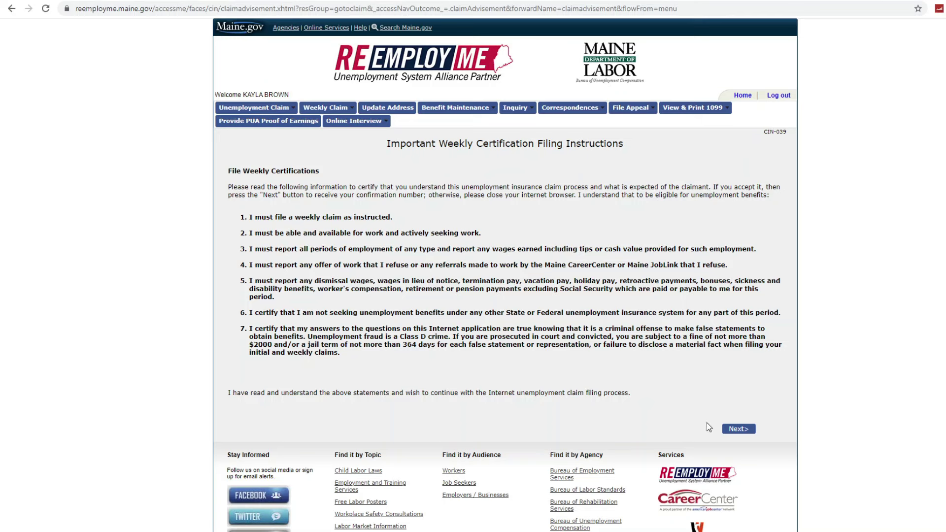
left_click(747, 436)
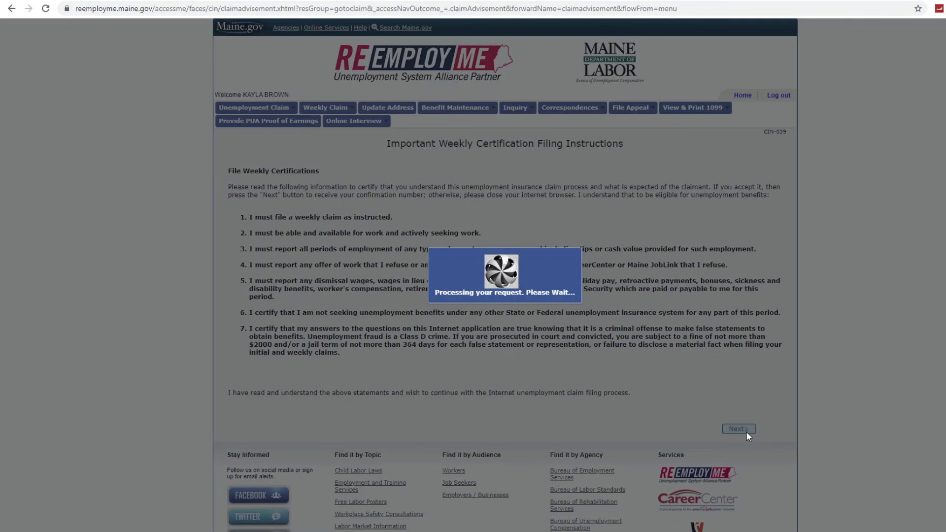